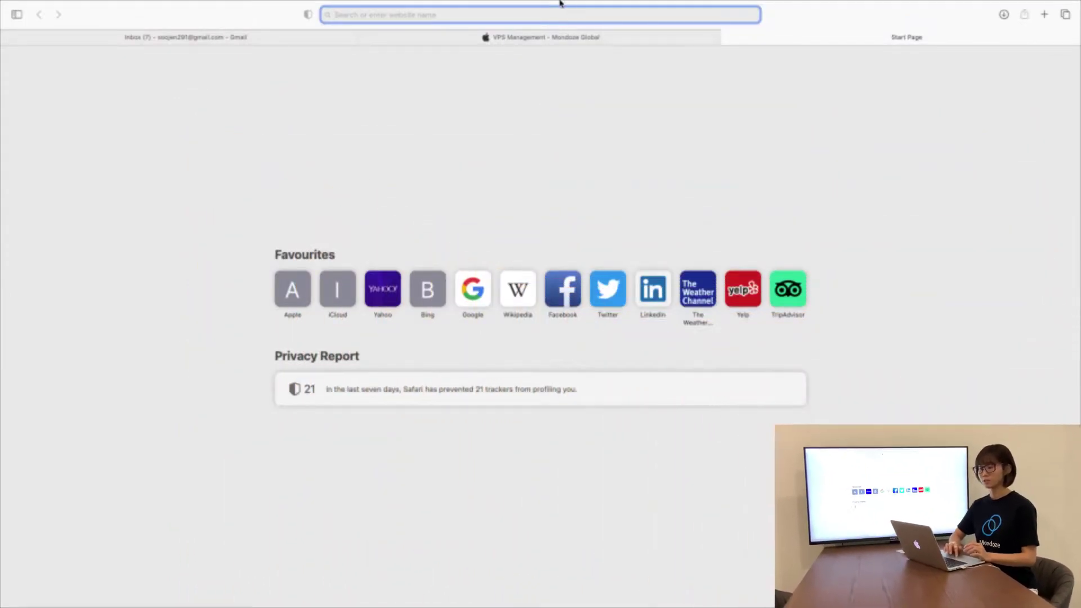
{"action": "mouse_move", "coordinate": [560, 3]}
{"action": "type", "text": "w"}
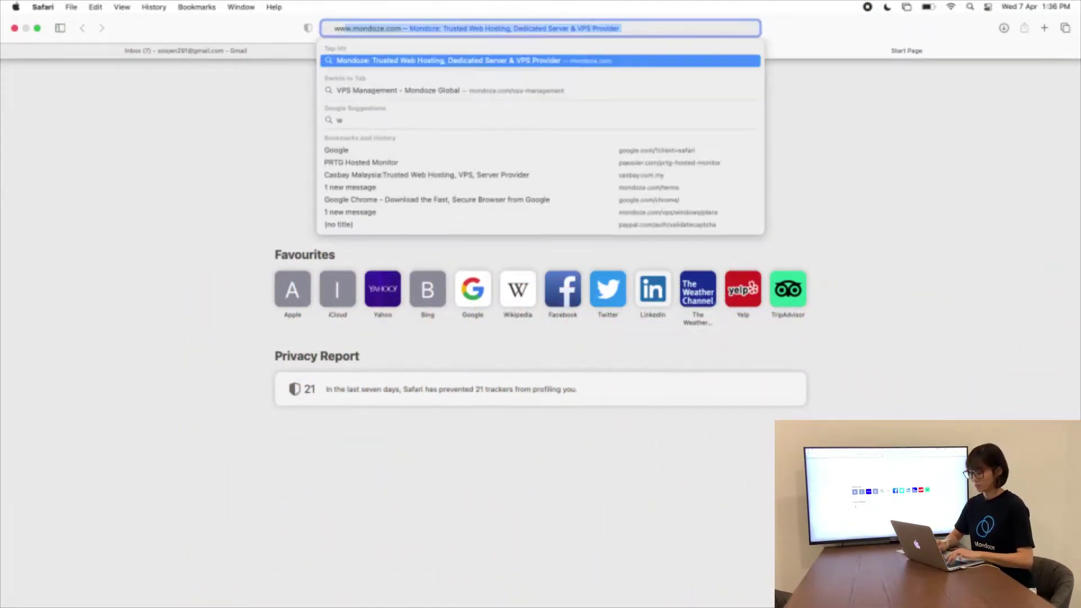
{"action": "type", "text": "ww.mondoze.com"}
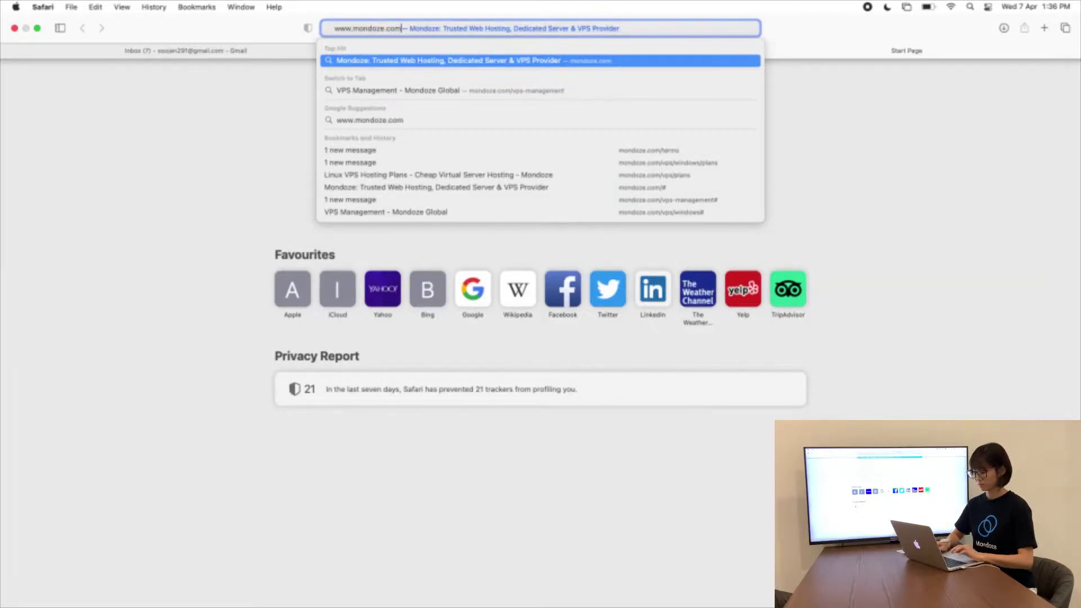
{"action": "key", "text": "Return"}
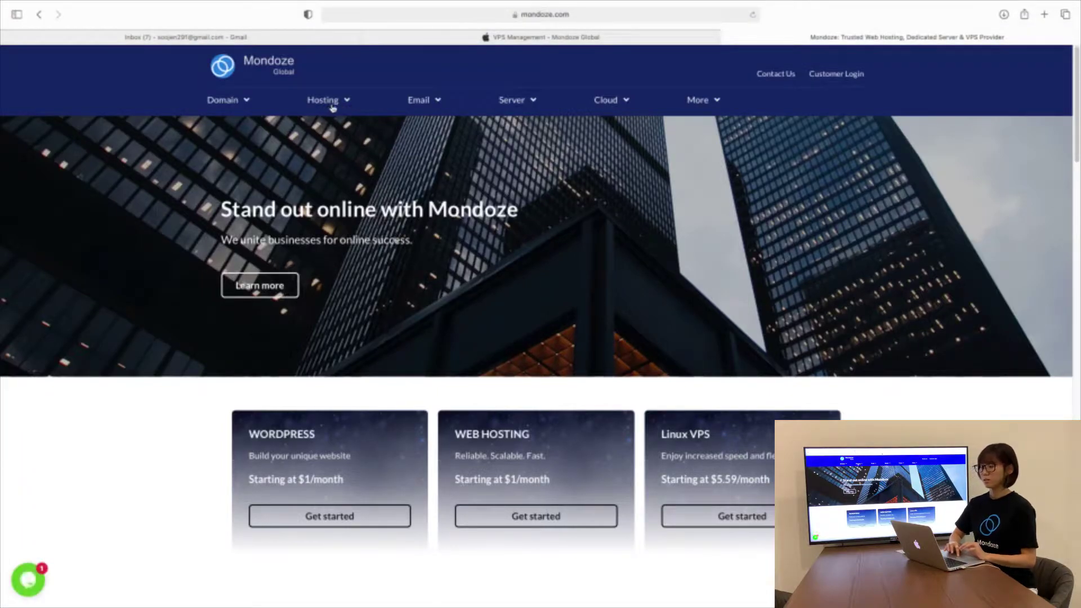
{"action": "left_click", "coordinate": [332, 107]}
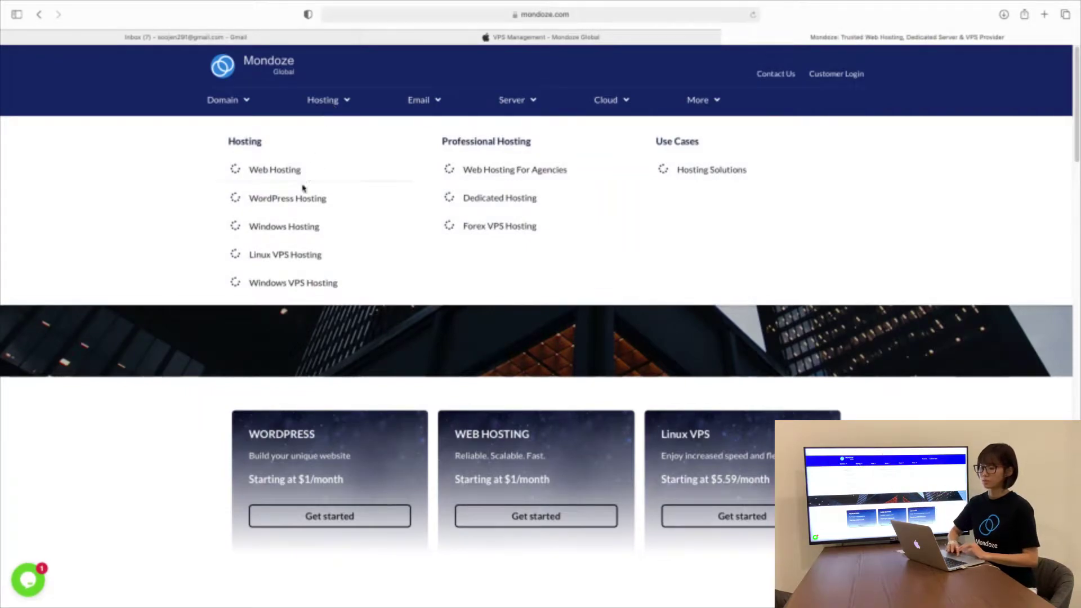
{"action": "left_click", "coordinate": [297, 256]}
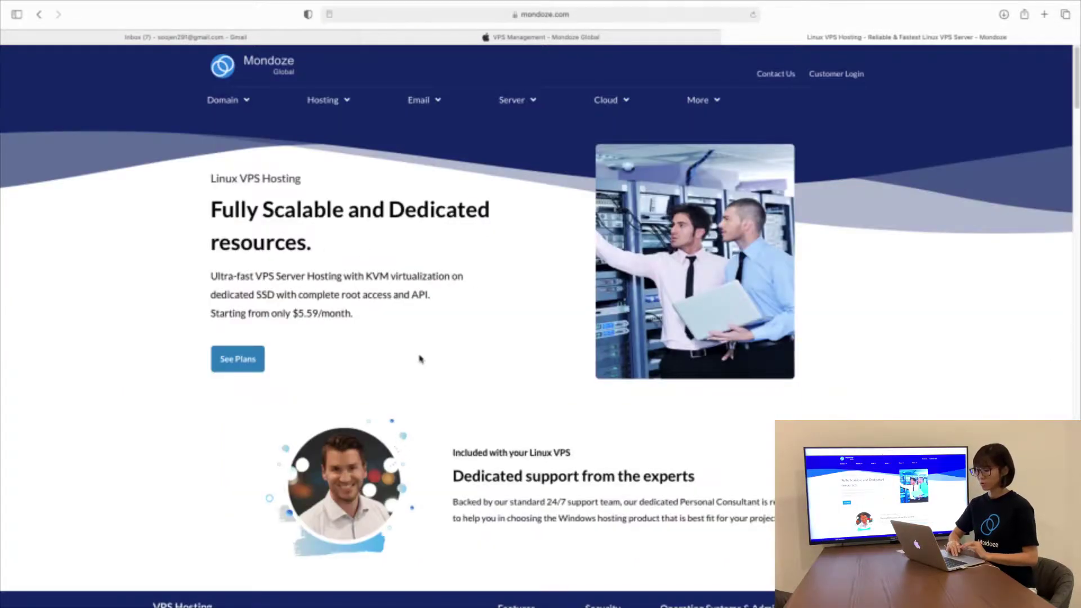
Scroll down to the SSD VPS pricing cards and open View All Plans
{"action": "scroll", "coordinate": [419, 358], "scroll_direction": "down", "scroll_amount": 15}
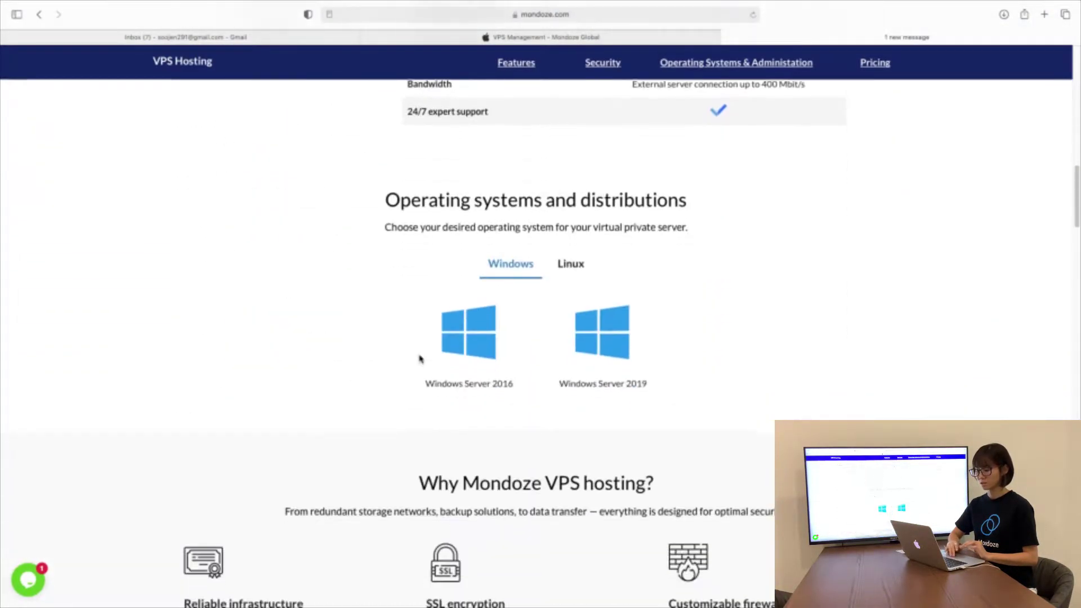
{"action": "scroll", "coordinate": [419, 358], "scroll_direction": "down", "scroll_amount": 15}
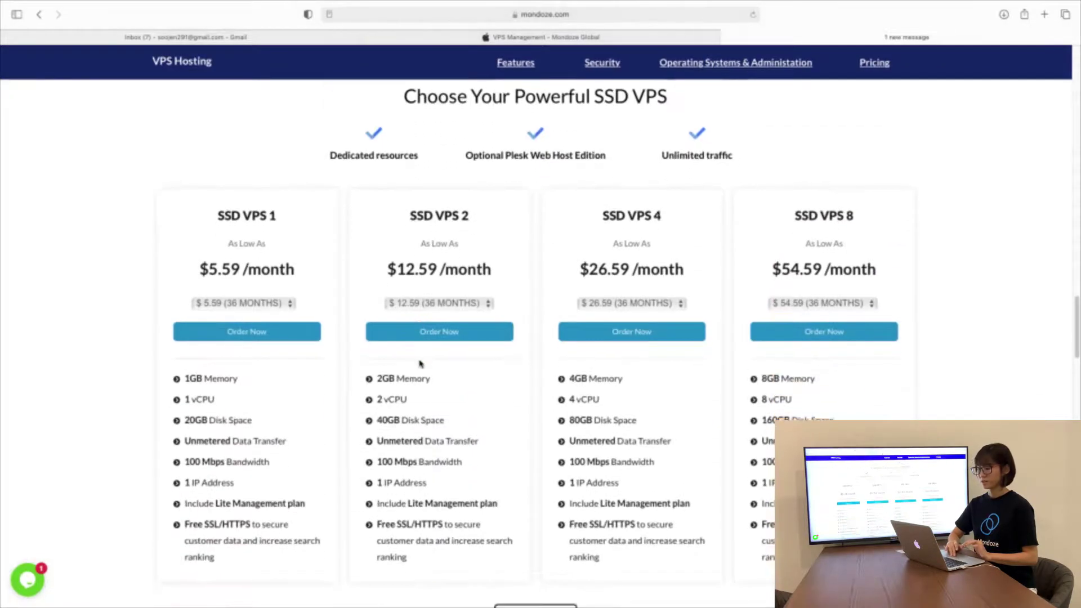
{"action": "scroll", "coordinate": [419, 363], "scroll_direction": "down", "scroll_amount": 2}
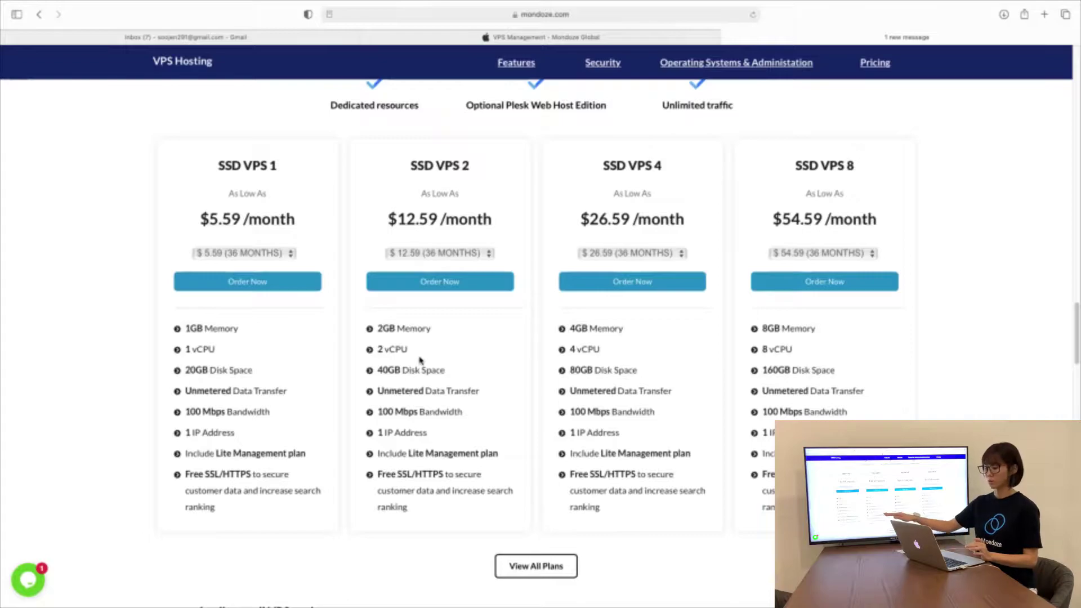
{"action": "scroll", "coordinate": [419, 360], "scroll_direction": "down", "scroll_amount": 2}
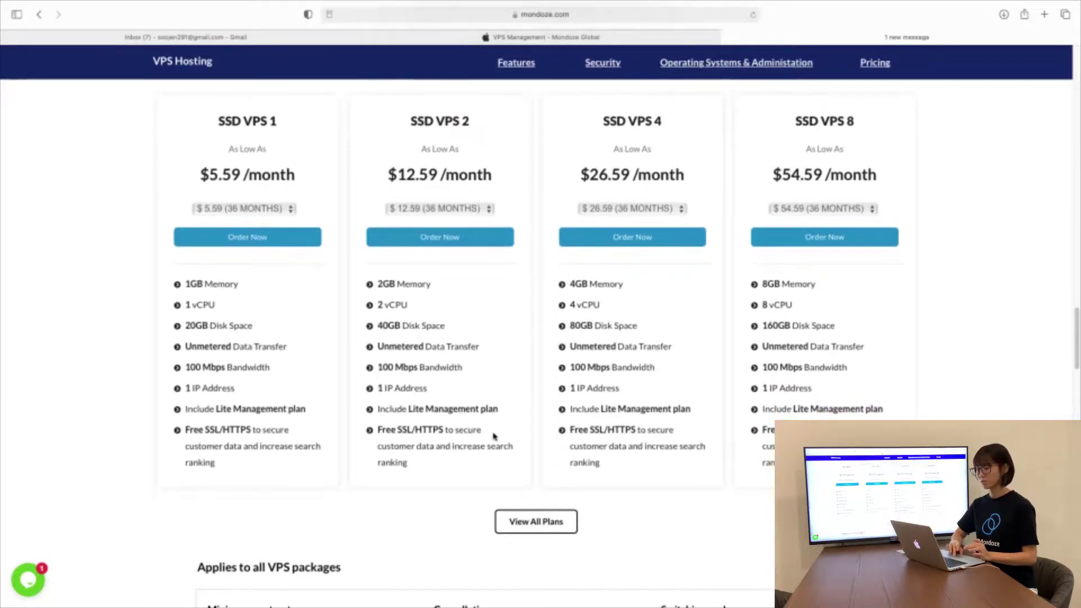
{"action": "scroll", "coordinate": [527, 525], "scroll_direction": "down", "scroll_amount": 4}
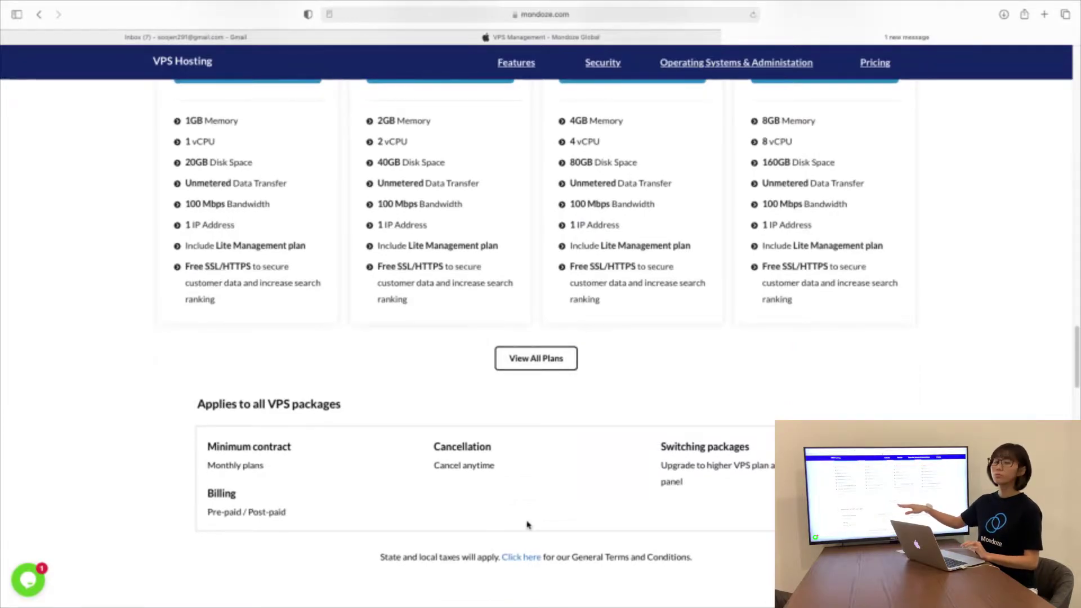
{"action": "left_click", "coordinate": [521, 363]}
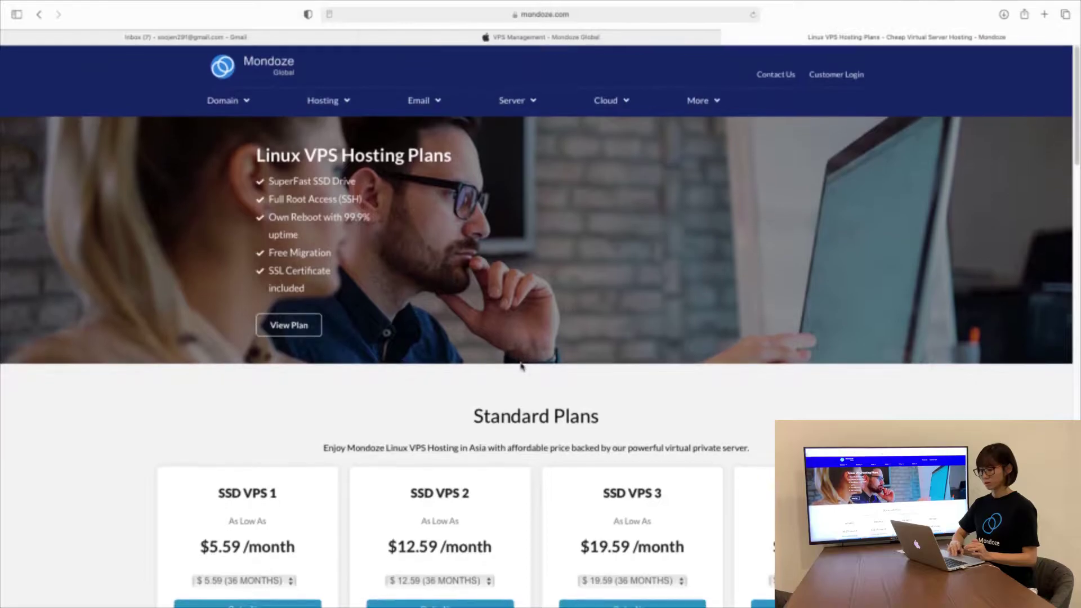
Browse the Linux VPS plans, check SSD VPS 2 billing prices, and order SSD VPS 2
{"action": "scroll", "coordinate": [521, 367], "scroll_direction": "down", "scroll_amount": 5}
{"action": "scroll", "coordinate": [521, 367], "scroll_direction": "down", "scroll_amount": 10}
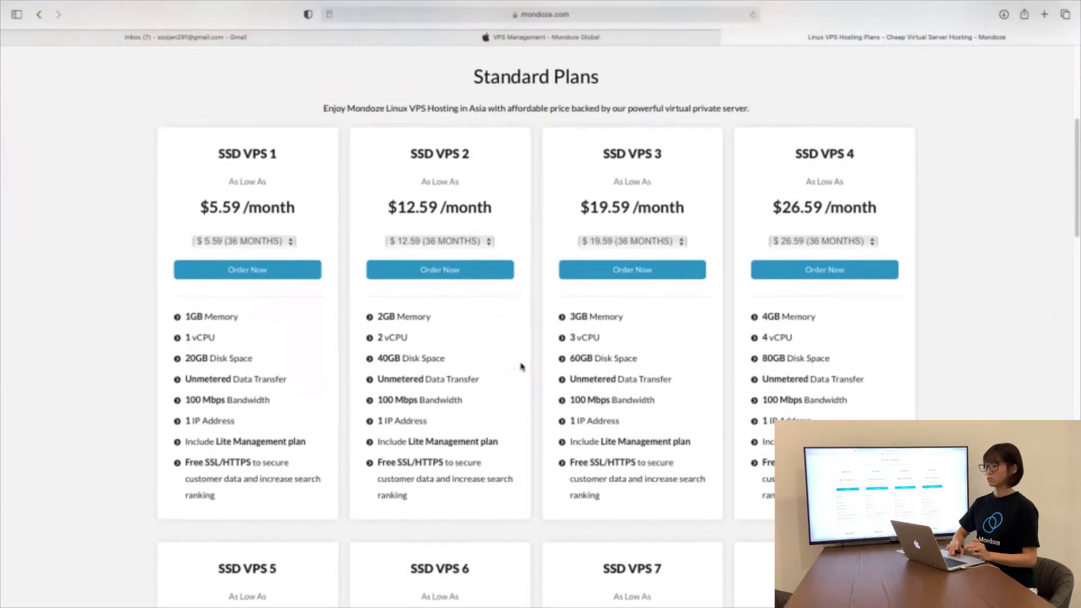
{"action": "scroll", "coordinate": [522, 367], "scroll_direction": "down", "scroll_amount": 11}
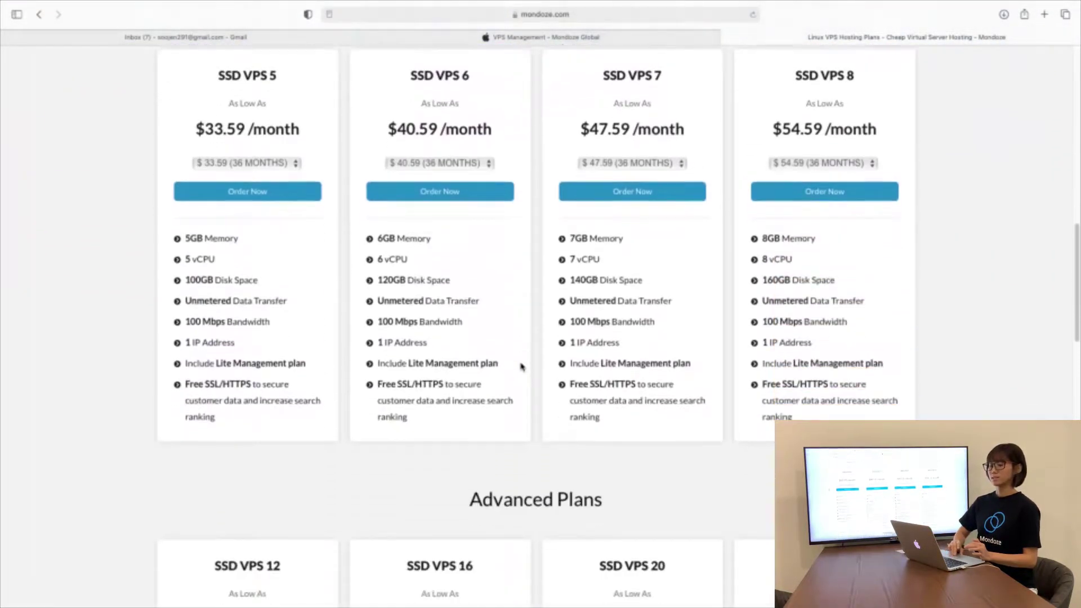
{"action": "scroll", "coordinate": [521, 366], "scroll_direction": "down", "scroll_amount": 14}
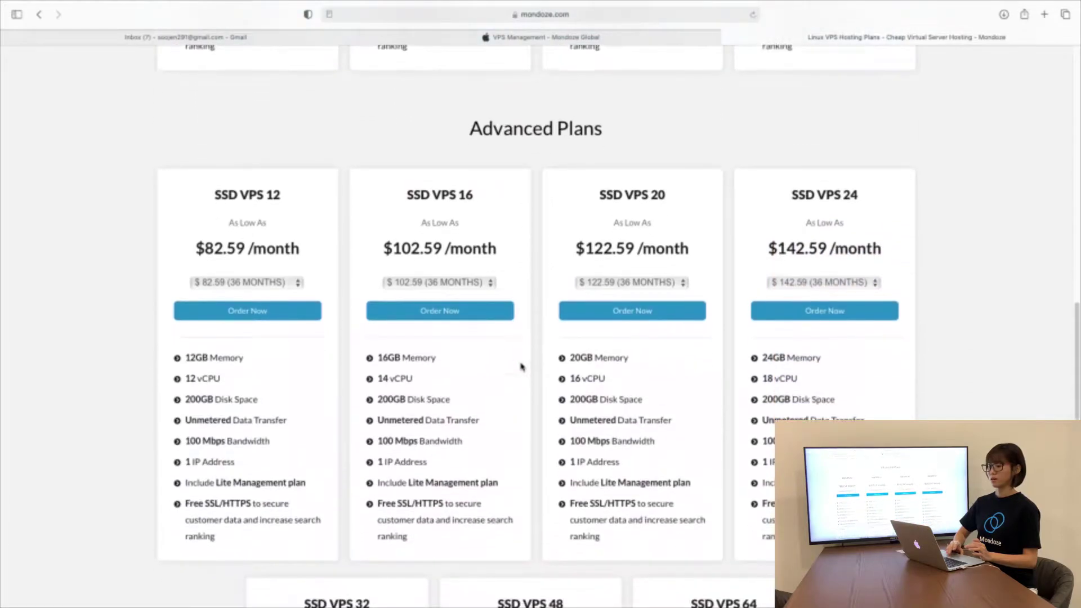
{"action": "scroll", "coordinate": [521, 366], "scroll_direction": "down", "scroll_amount": 9}
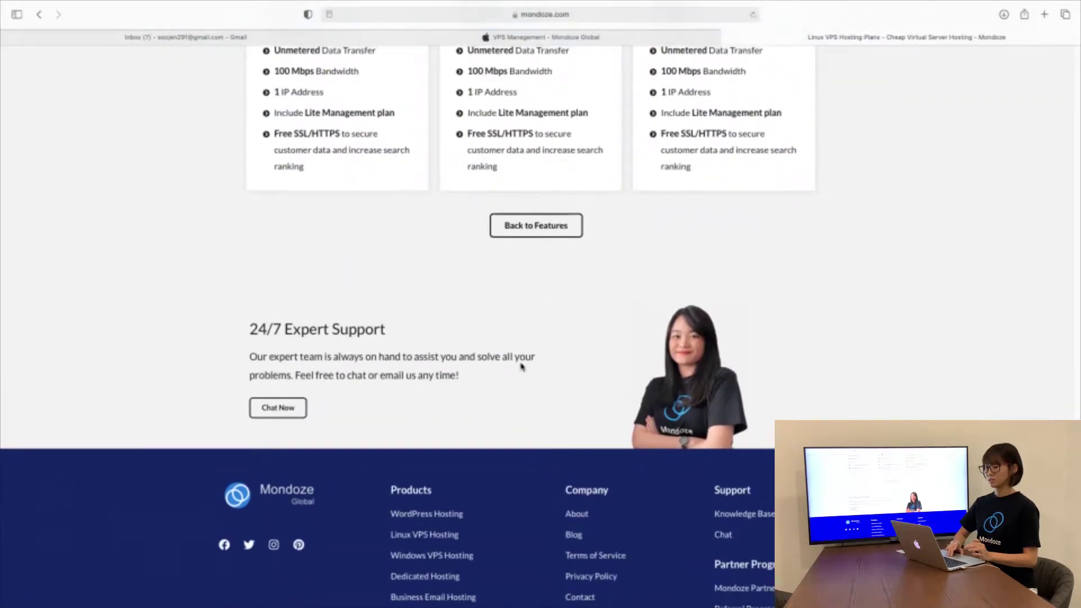
{"action": "scroll", "coordinate": [521, 367], "scroll_direction": "up", "scroll_amount": 14}
{"action": "scroll", "coordinate": [522, 366], "scroll_direction": "up", "scroll_amount": 17}
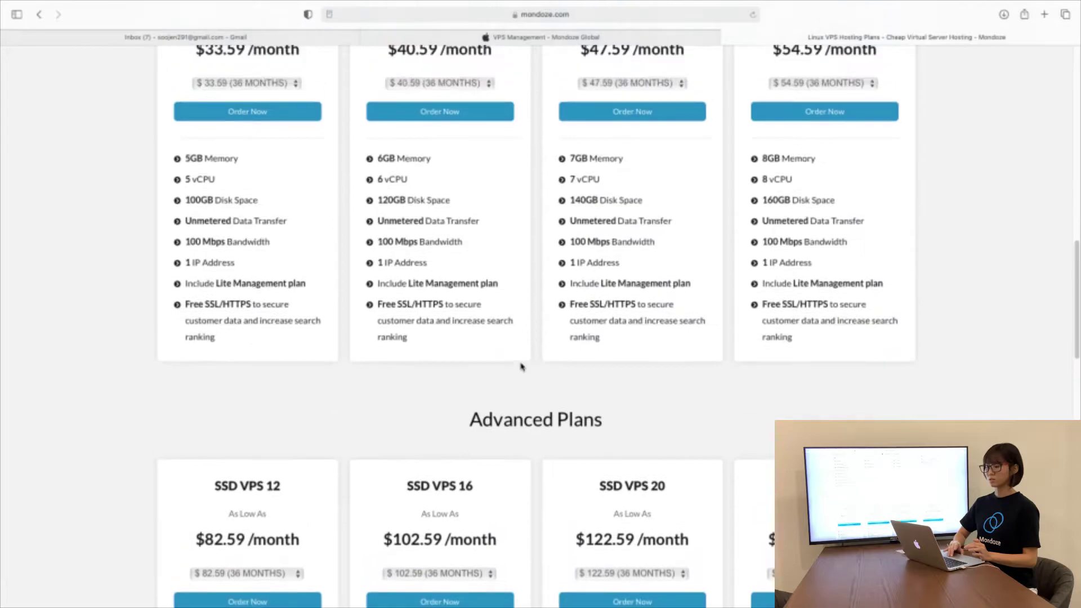
{"action": "scroll", "coordinate": [522, 366], "scroll_direction": "up", "scroll_amount": 8}
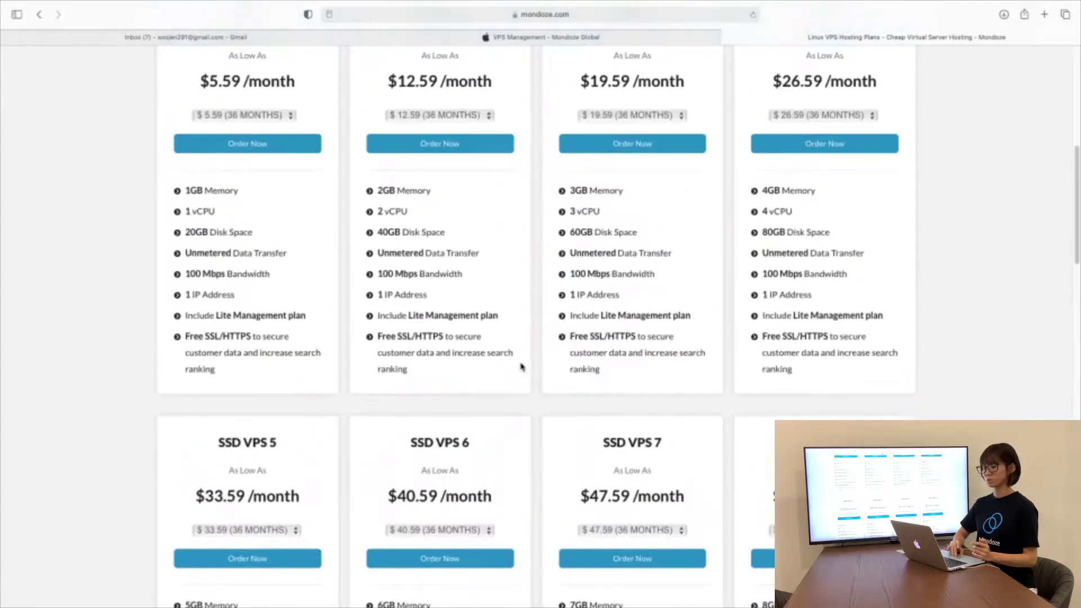
{"action": "scroll", "coordinate": [522, 366], "scroll_direction": "up", "scroll_amount": 1}
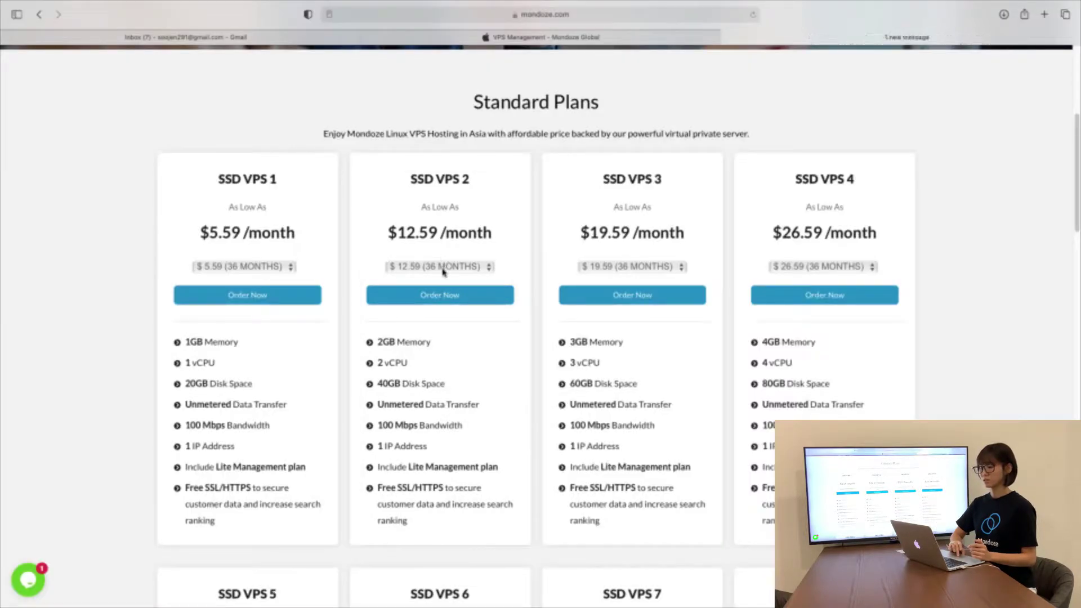
{"action": "left_click", "coordinate": [443, 268]}
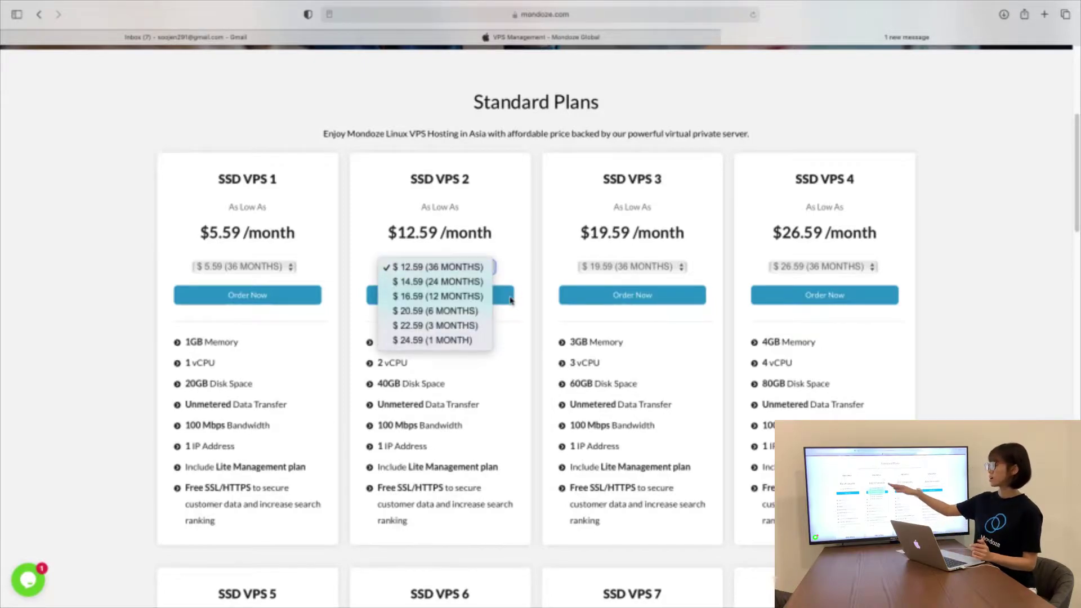
{"action": "left_click", "coordinate": [508, 259]}
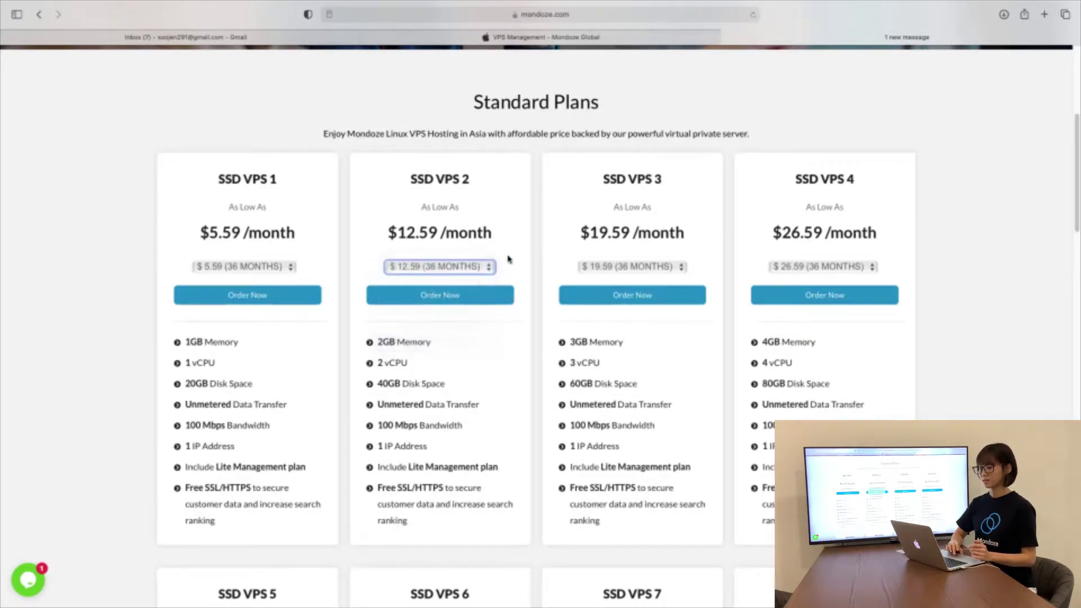
{"action": "left_click", "coordinate": [476, 298]}
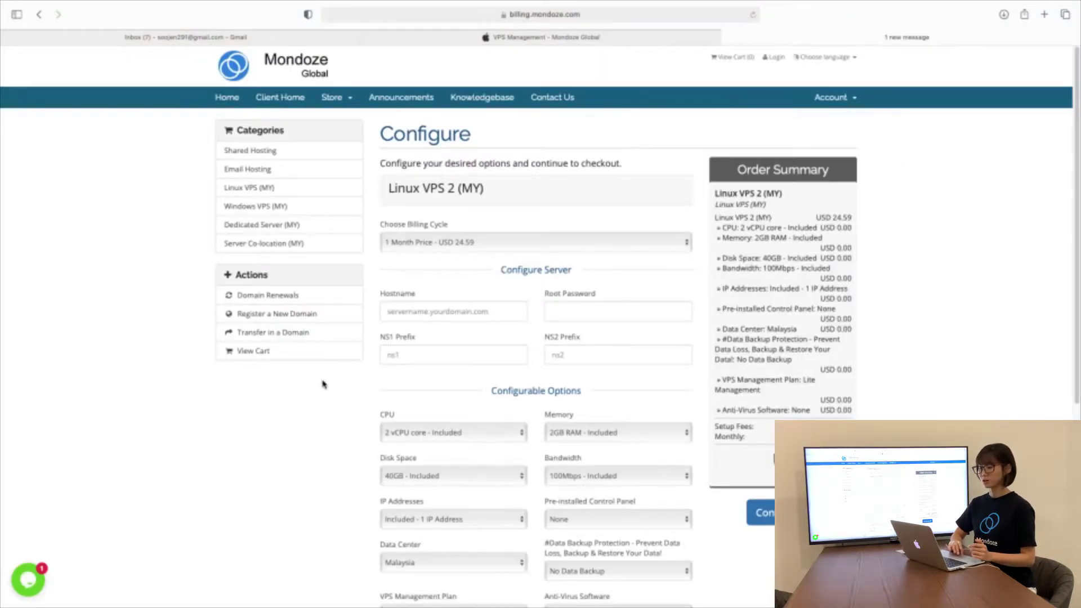
Enter hostname test.mondoze.com, a root password, and NS prefixes ns1 and ns2
{"action": "scroll", "coordinate": [323, 384], "scroll_direction": "down", "scroll_amount": 3}
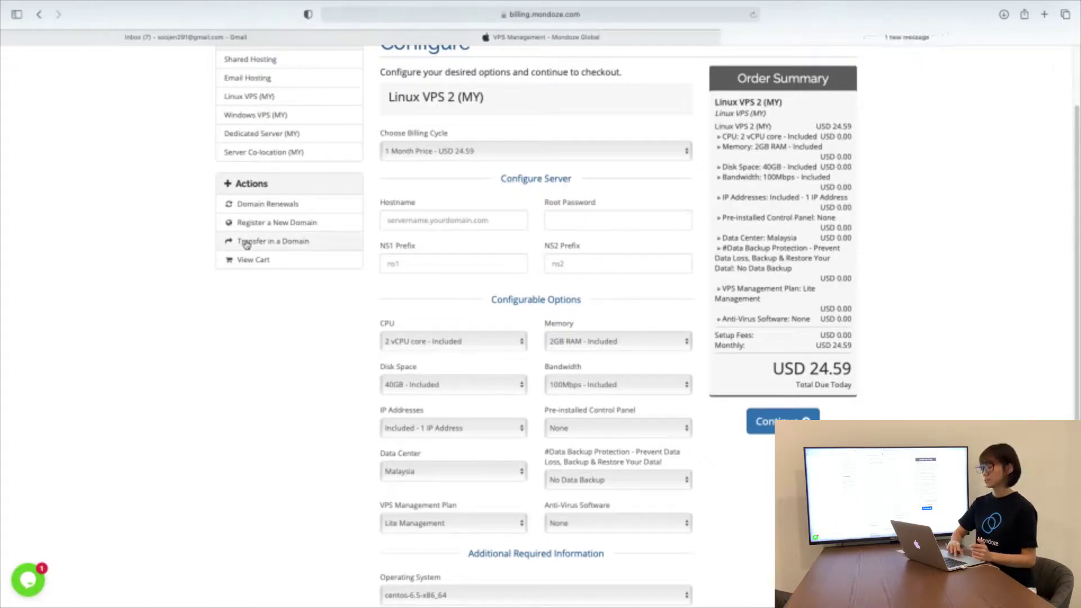
{"action": "left_click", "coordinate": [451, 222]}
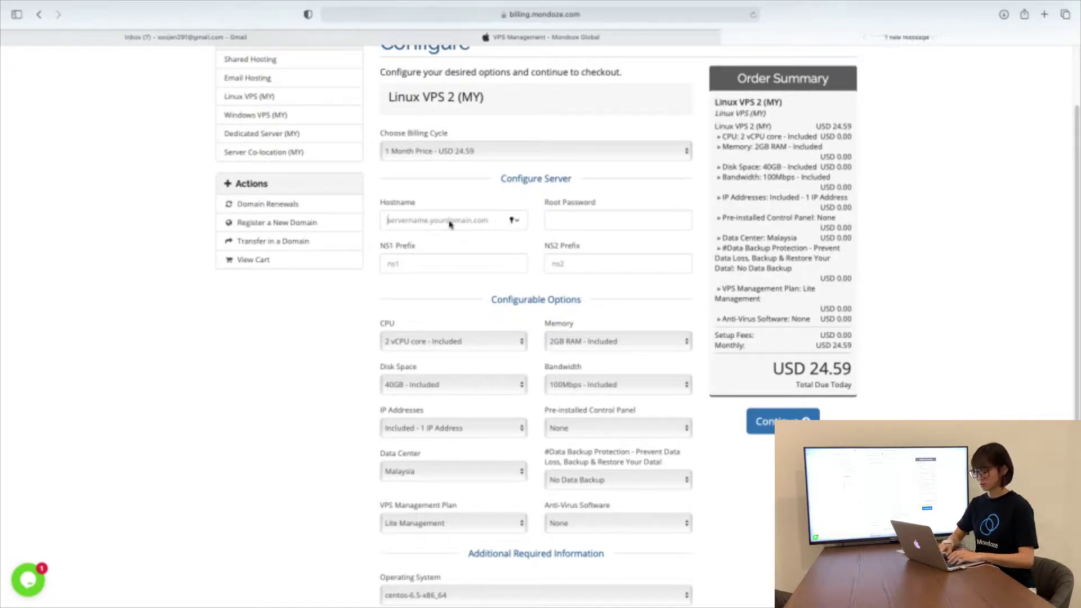
{"action": "type", "text": "t"}
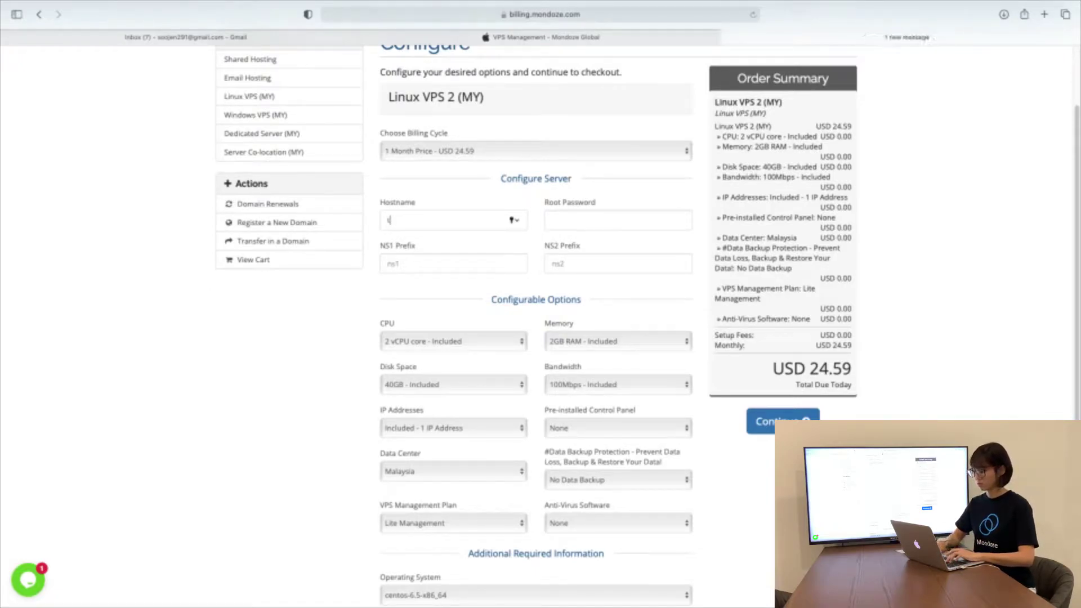
{"action": "type", "text": "est.mon"}
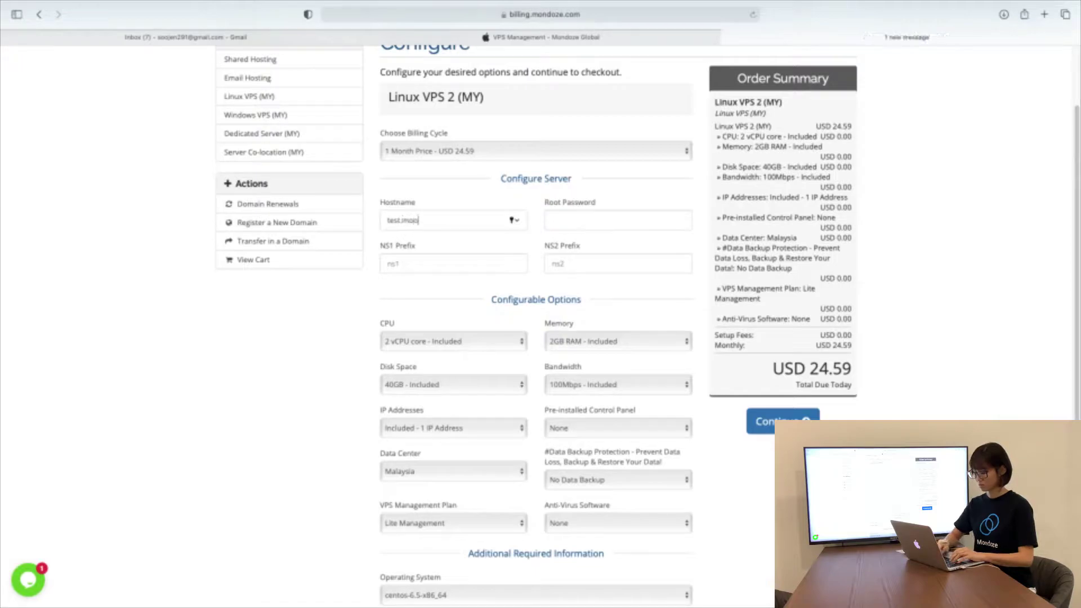
{"action": "type", "text": "doze.com"}
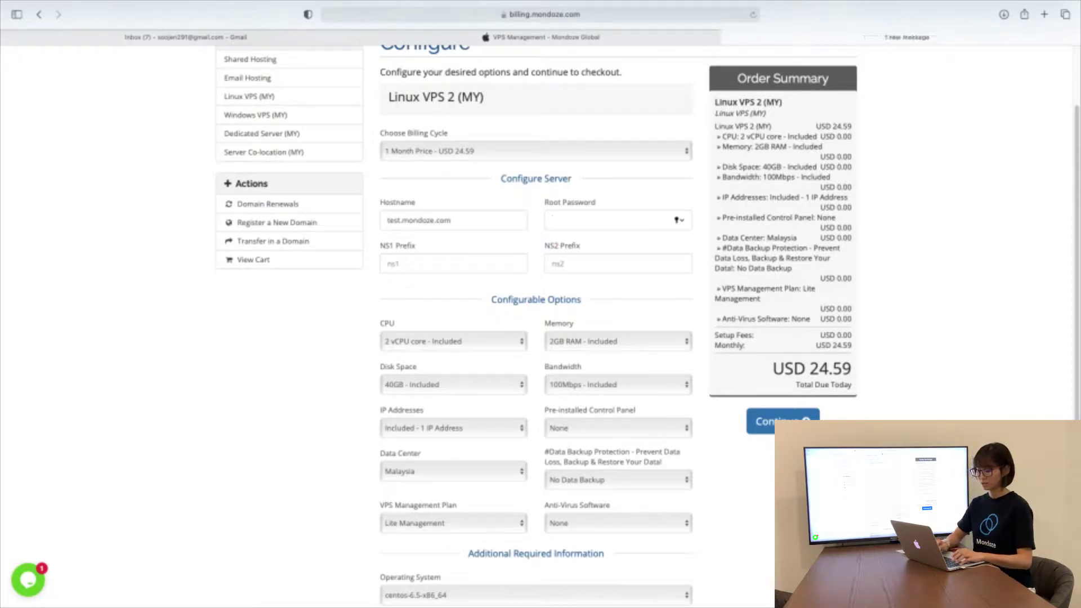
{"action": "type", "text": "•••"}
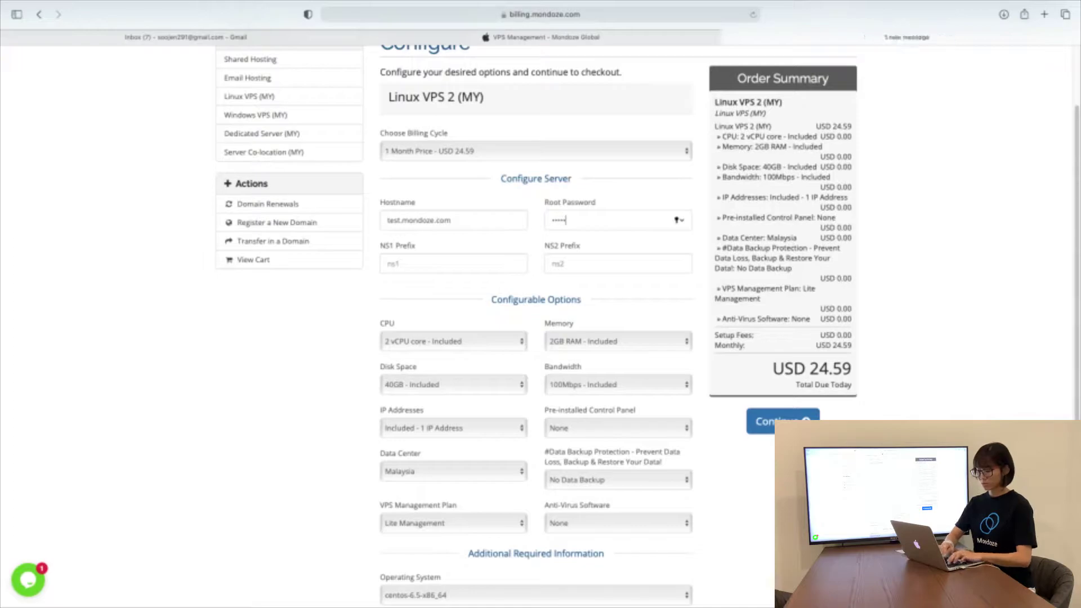
{"action": "type", "text": "•"}
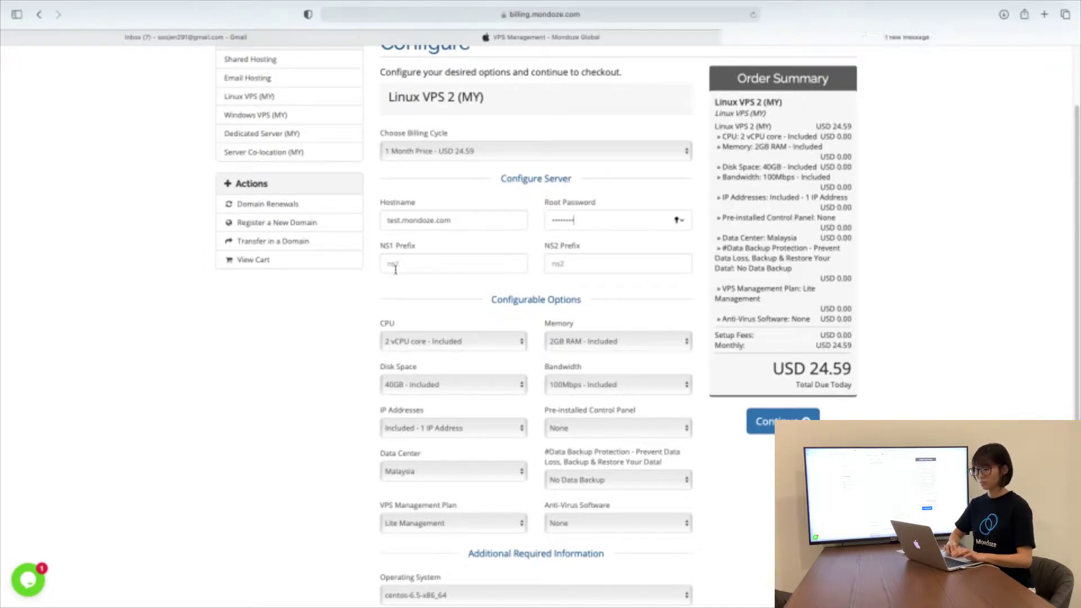
{"action": "type", "text": "ns"}
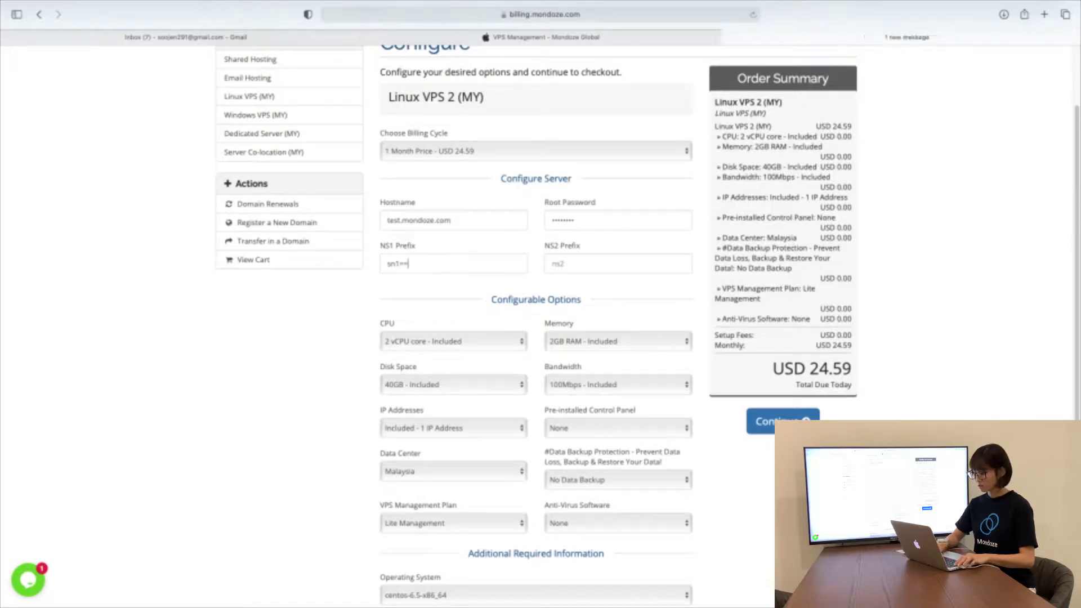
{"action": "key", "text": "BackSpace"}
{"action": "type", "text": "ns1"}
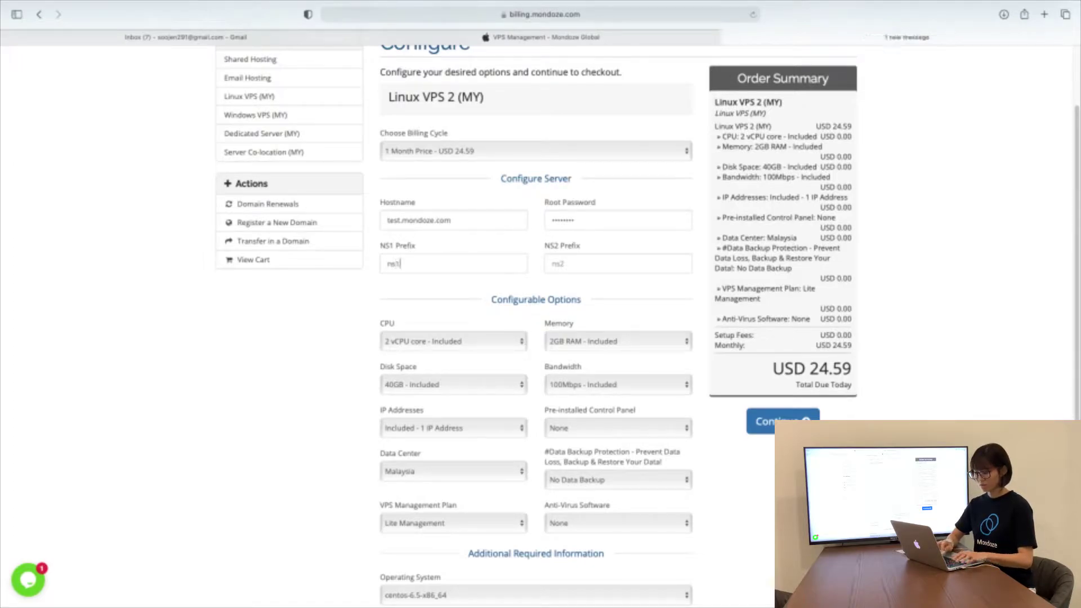
{"action": "type", "text": "ns2"}
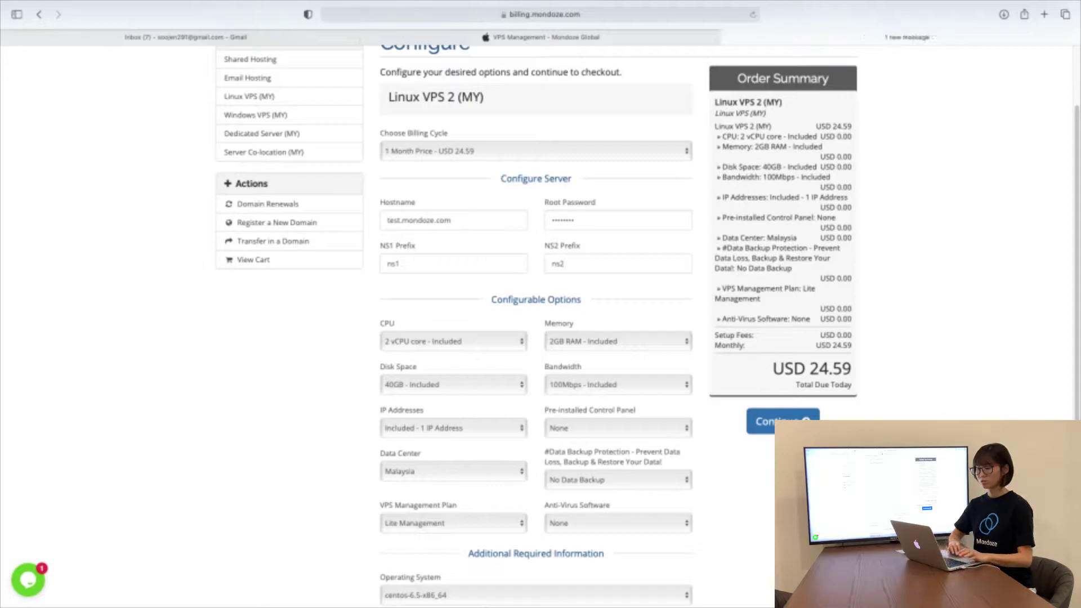
{"action": "scroll", "coordinate": [494, 219], "scroll_direction": "up", "scroll_amount": 1}
Keep the single included IP address, no control panel, and the Malaysia data center
{"action": "scroll", "coordinate": [495, 221], "scroll_direction": "down", "scroll_amount": 3}
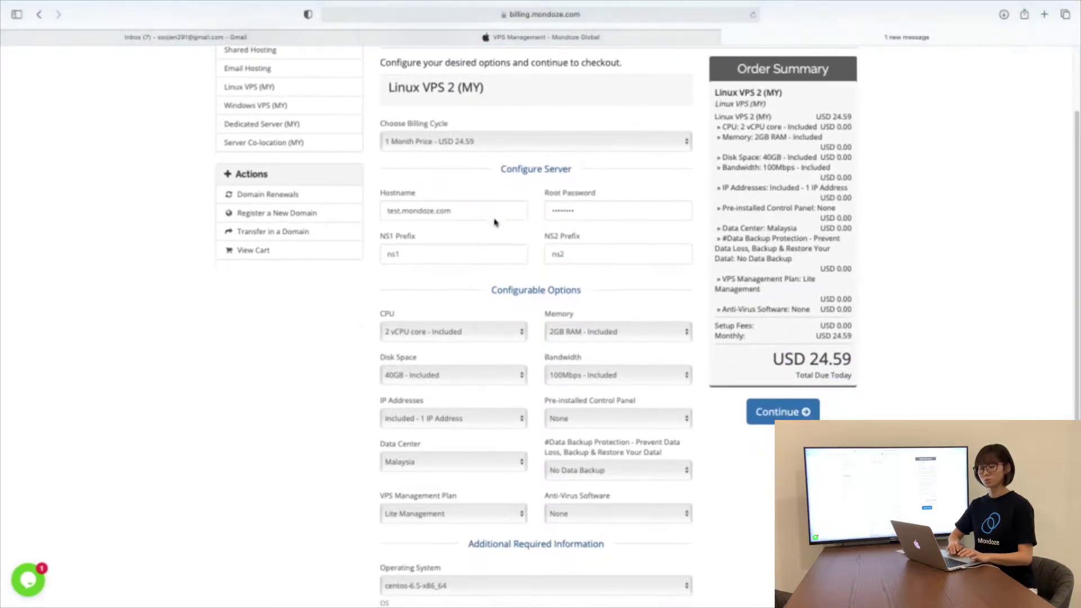
{"action": "scroll", "coordinate": [494, 222], "scroll_direction": "down", "scroll_amount": 3}
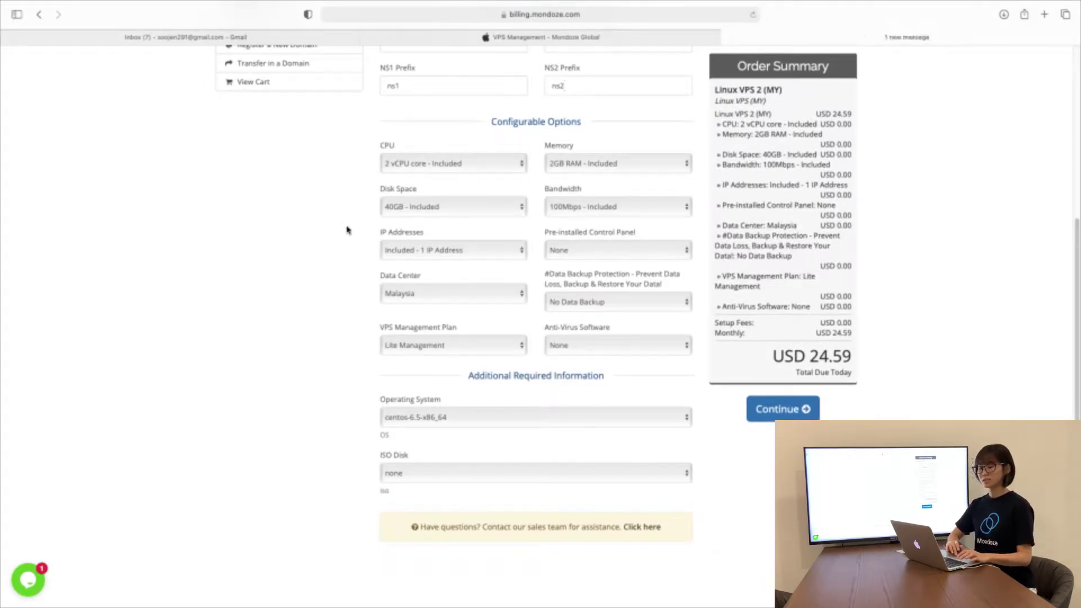
{"action": "left_click", "coordinate": [469, 251]}
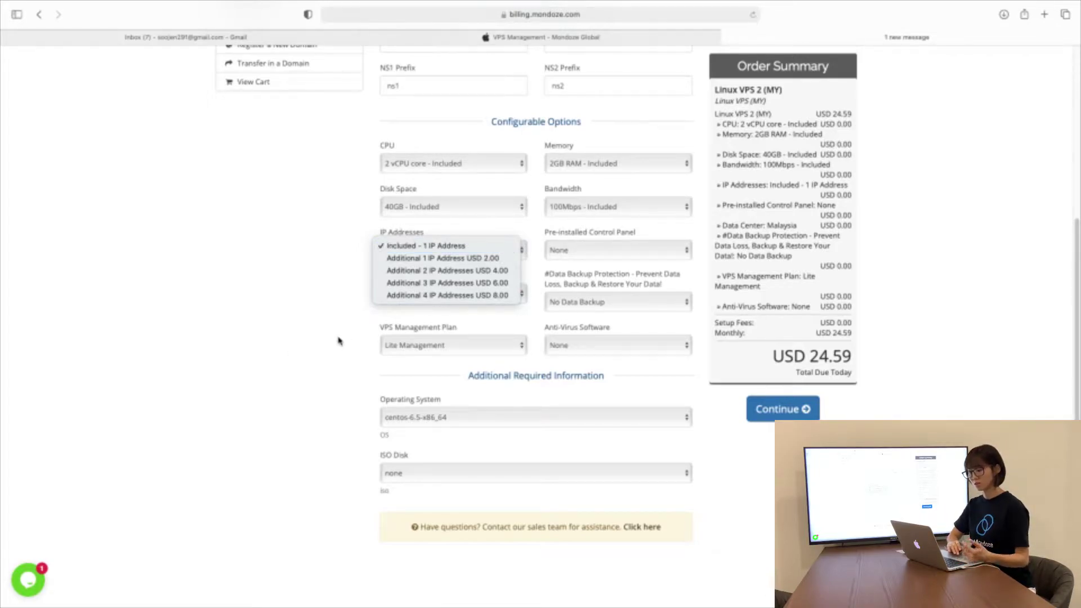
{"action": "left_click", "coordinate": [338, 340]}
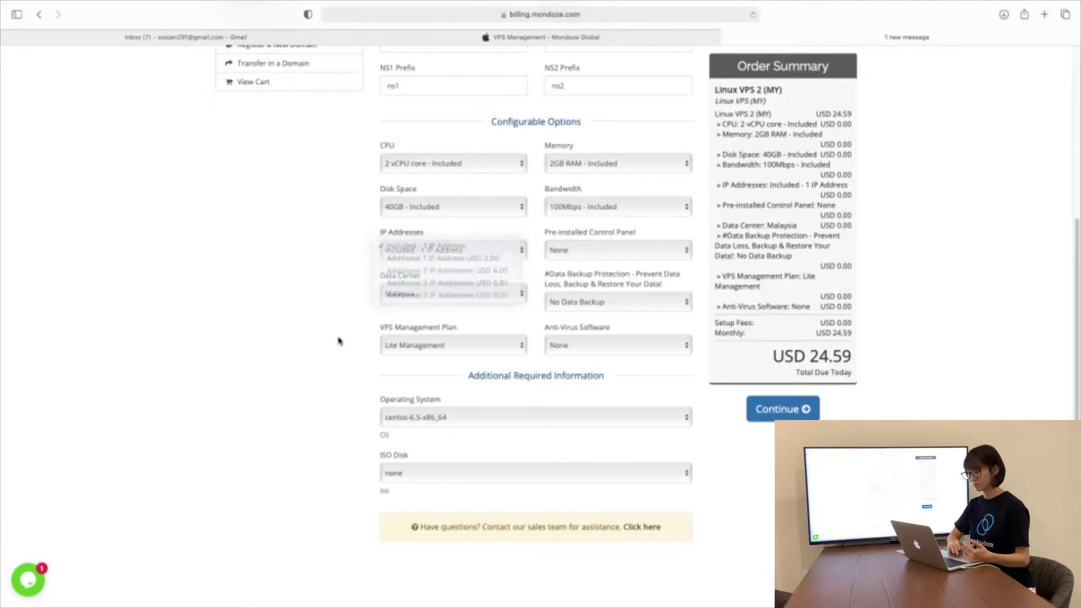
{"action": "left_click", "coordinate": [645, 250]}
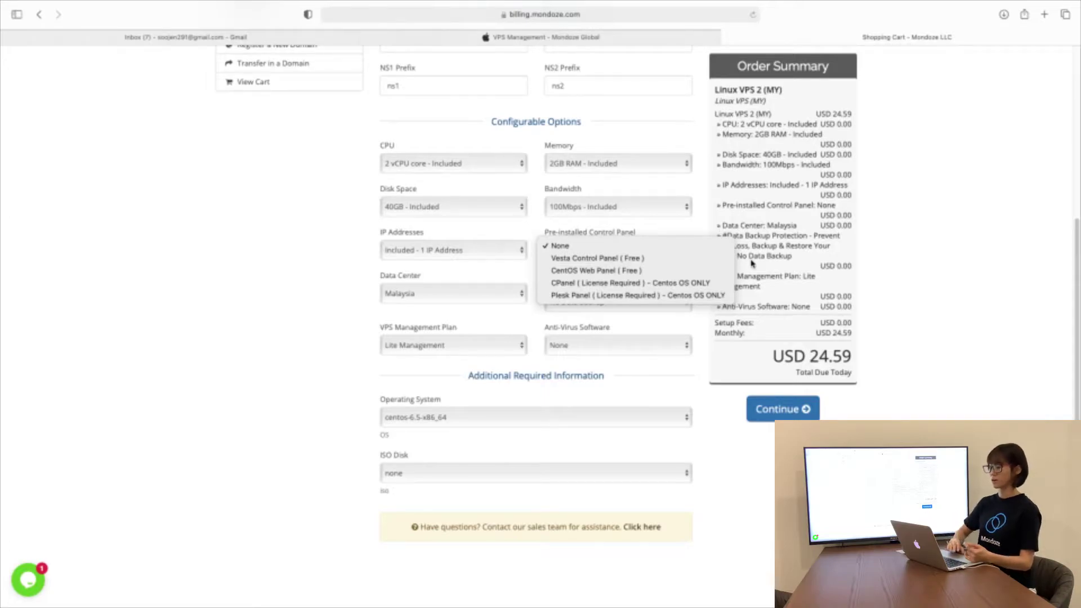
{"action": "left_click", "coordinate": [657, 232]}
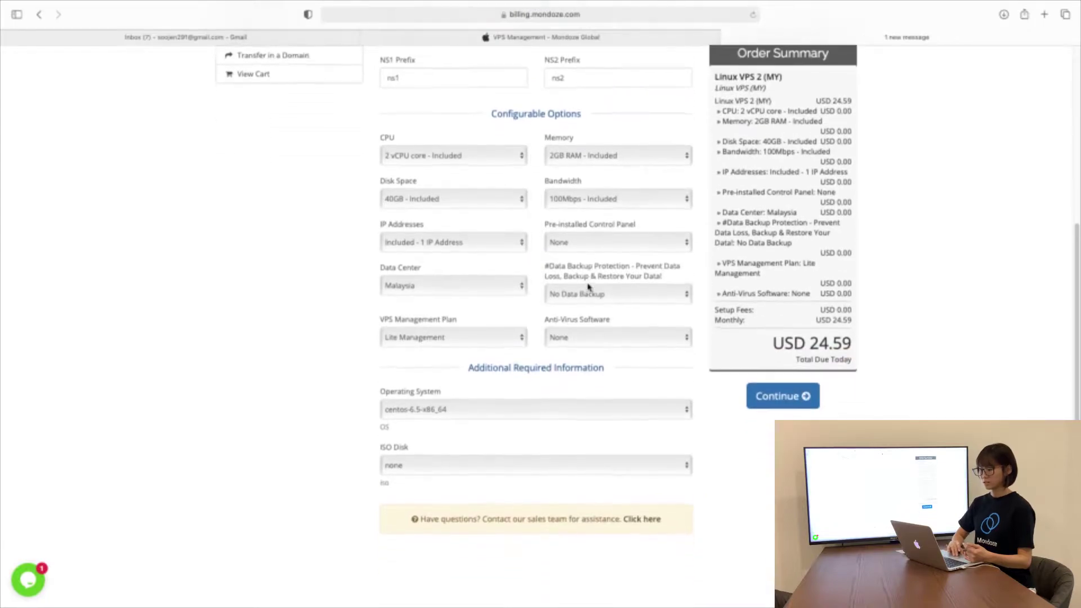
{"action": "left_click", "coordinate": [442, 291]}
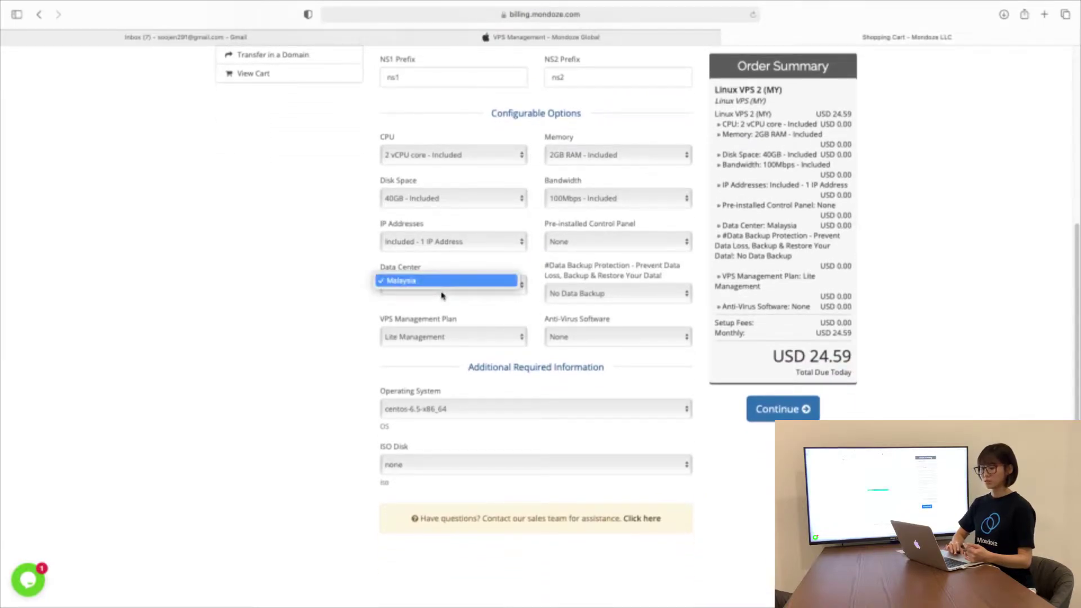
{"action": "left_click", "coordinate": [341, 308]}
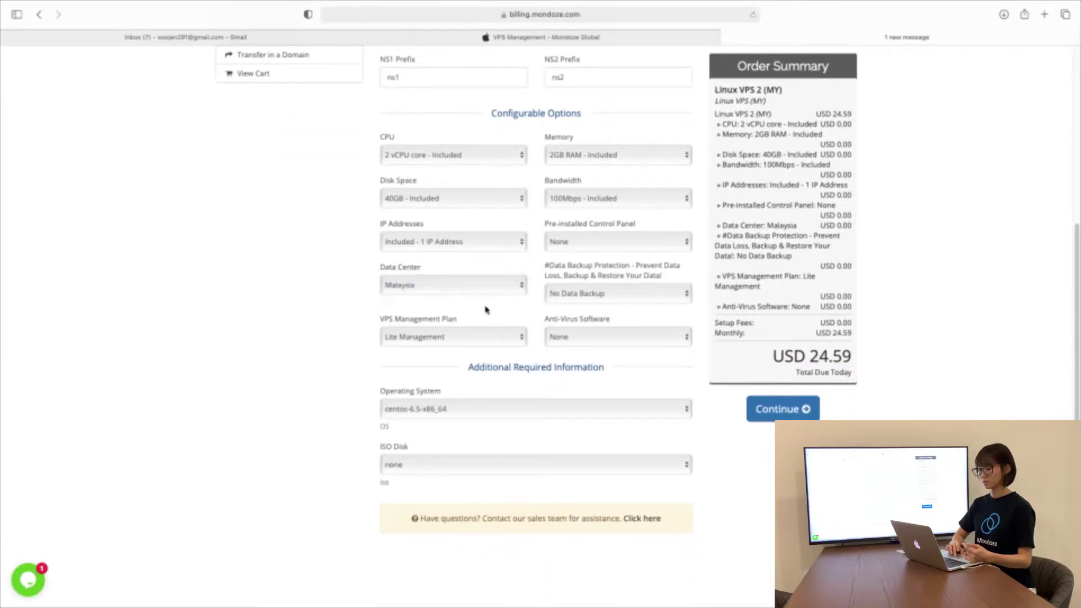
Keep No Data Backup and Lite Management, then switch to the other Mondoze tab
{"action": "scroll", "coordinate": [481, 306], "scroll_direction": "down", "scroll_amount": 2}
{"action": "left_click", "coordinate": [607, 266]}
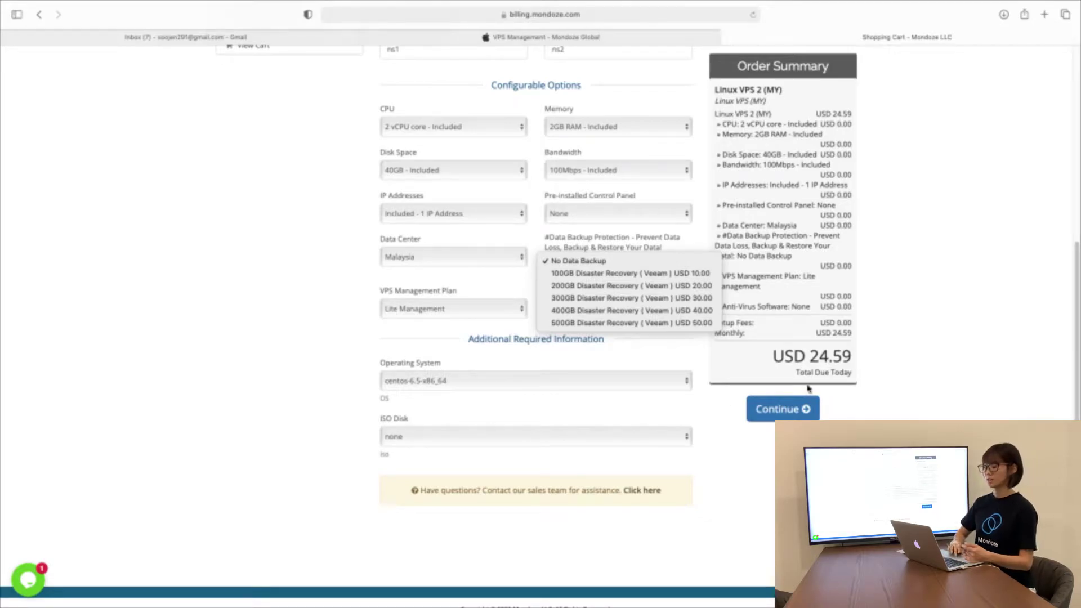
{"action": "left_click", "coordinate": [315, 296]}
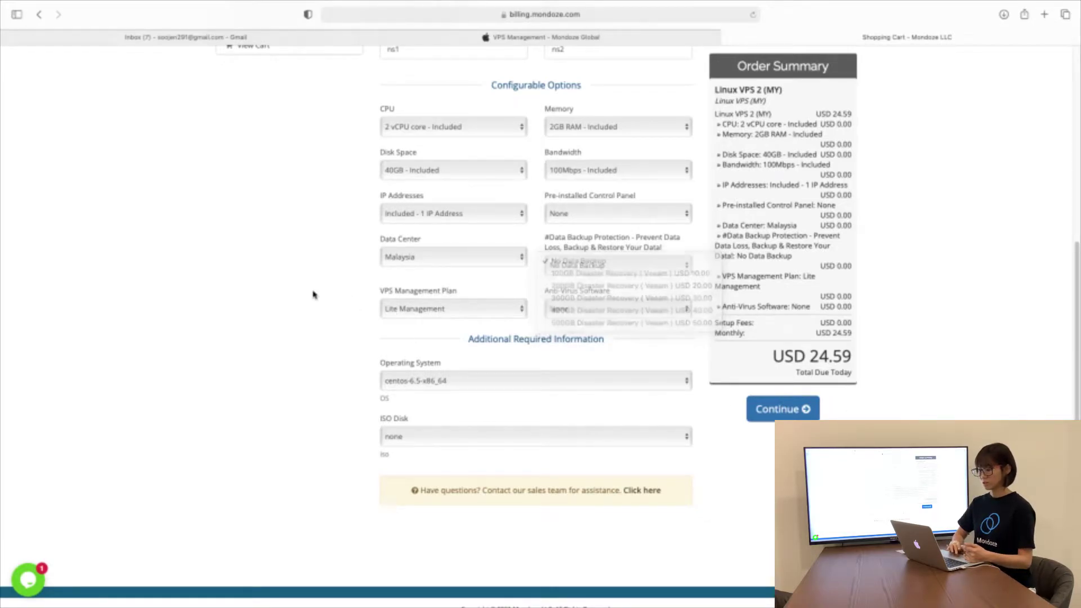
{"action": "left_click", "coordinate": [460, 310]}
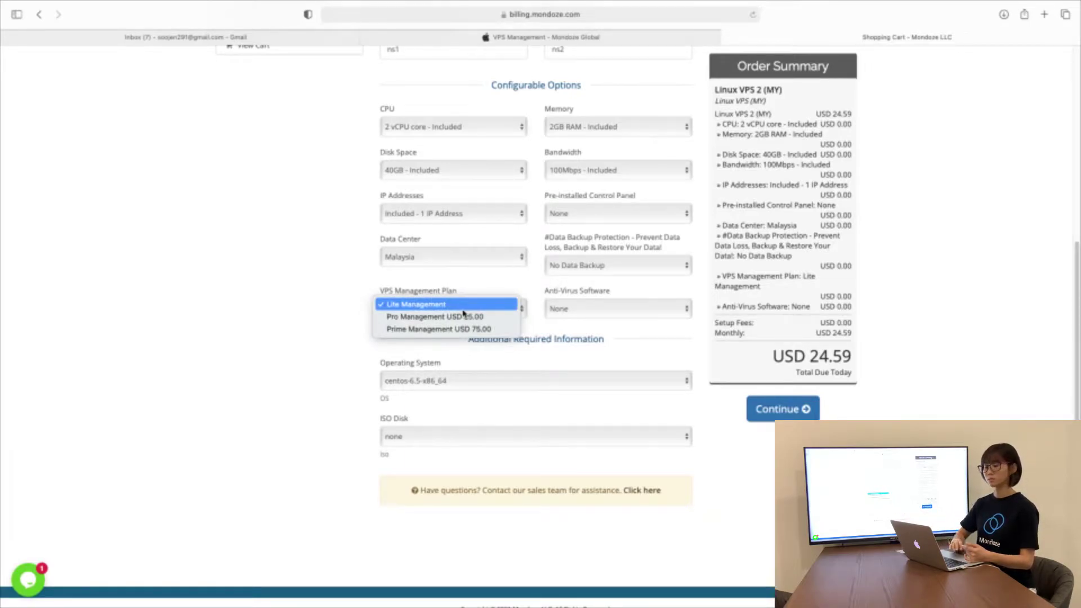
{"action": "left_click", "coordinate": [314, 306]}
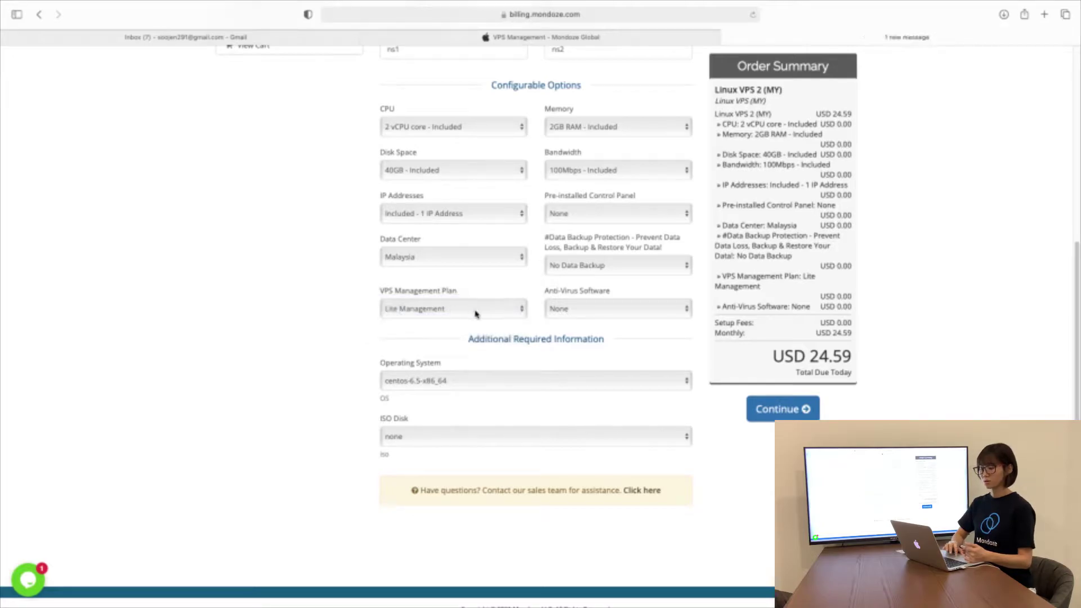
{"action": "scroll", "coordinate": [479, 311], "scroll_direction": "up", "scroll_amount": 2}
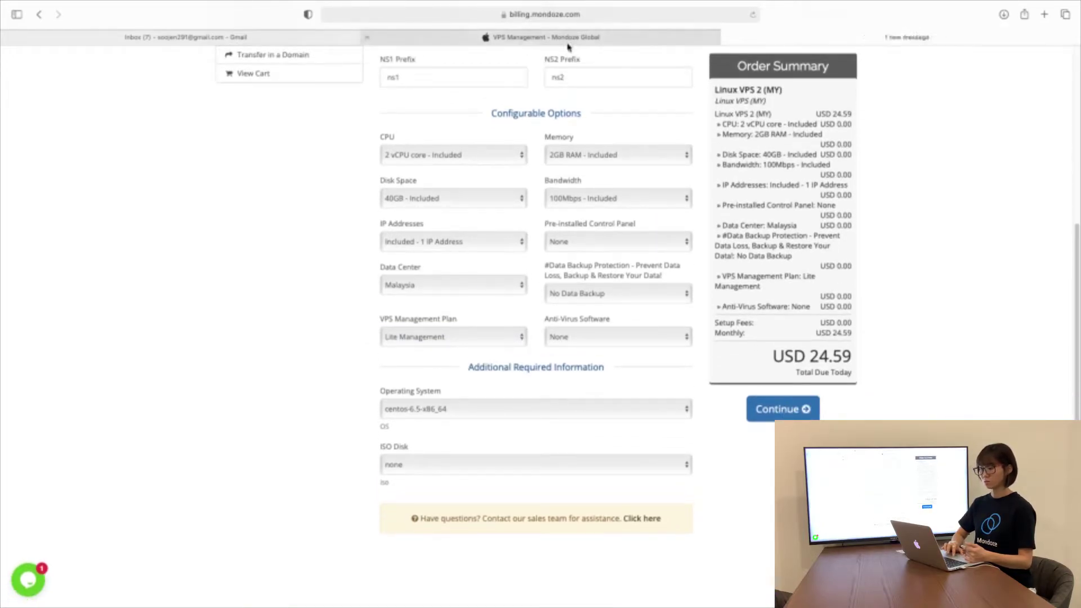
{"action": "left_click", "coordinate": [566, 38]}
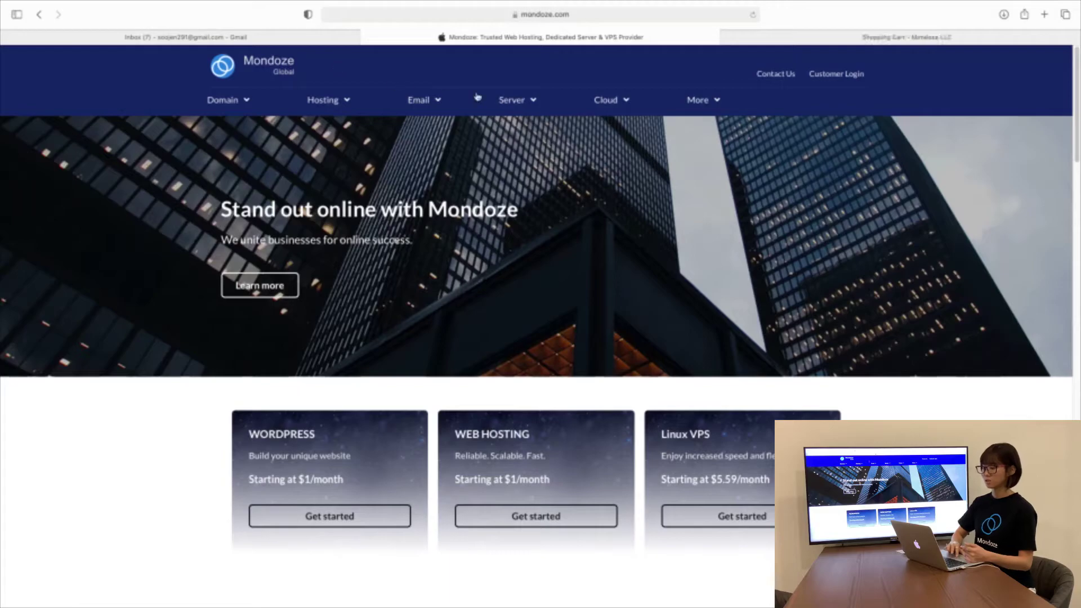
Open the VPS Management page and compare the Lite $25, Pro $50, and Prime $100 plans
{"action": "left_click", "coordinate": [533, 103]}
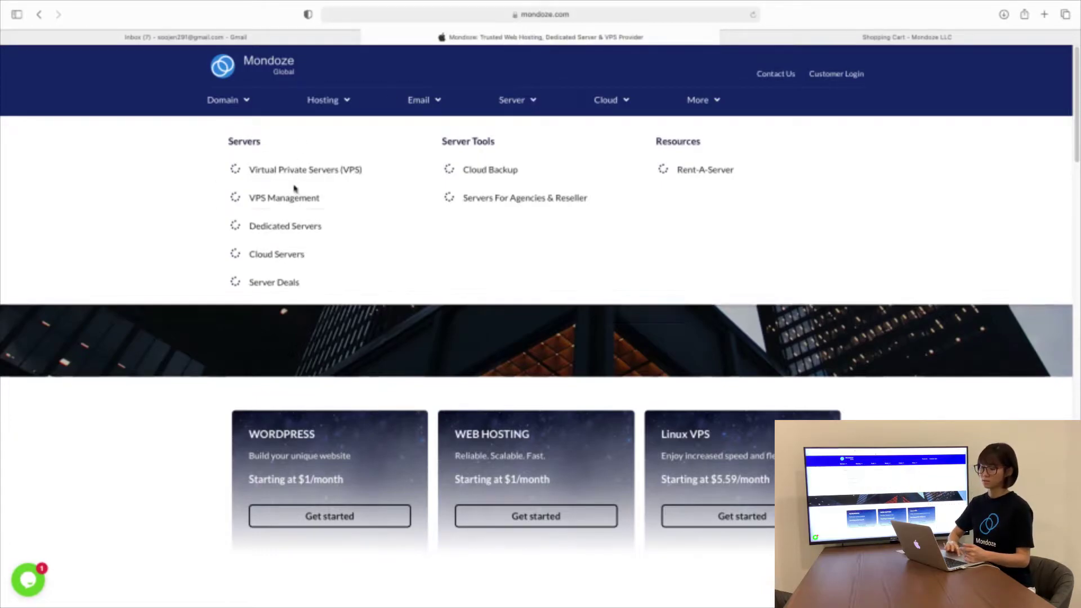
{"action": "left_click", "coordinate": [291, 197]}
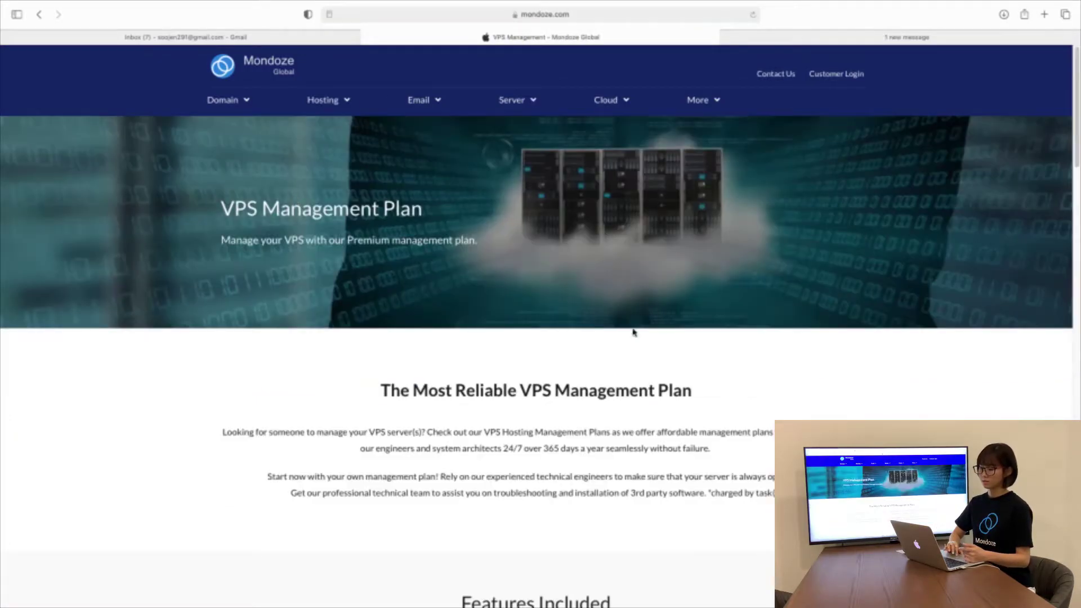
{"action": "scroll", "coordinate": [633, 333], "scroll_direction": "down", "scroll_amount": 12}
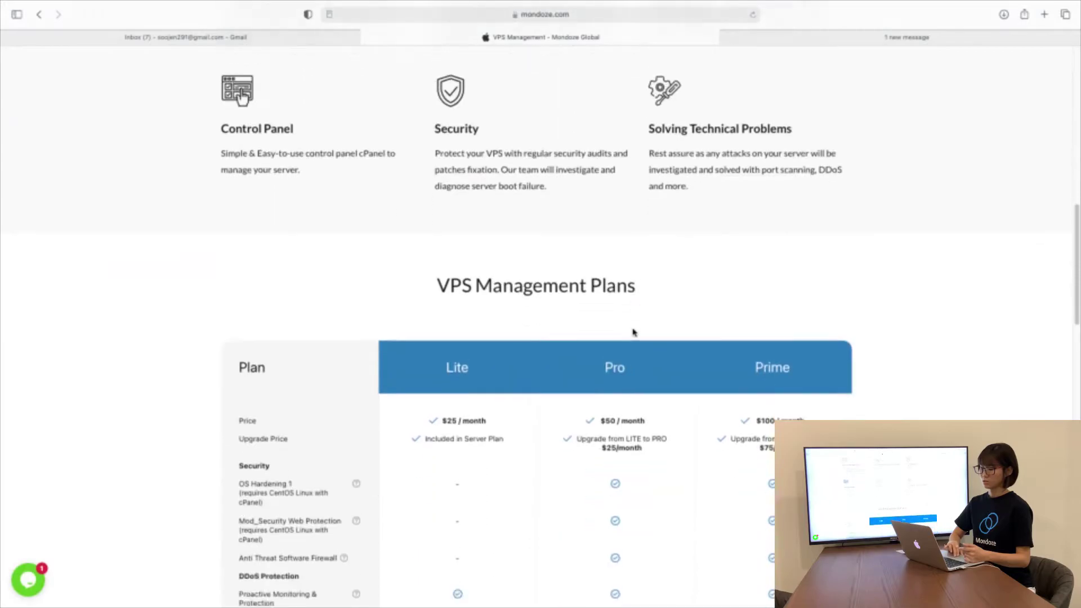
{"action": "scroll", "coordinate": [633, 332], "scroll_direction": "down", "scroll_amount": 5}
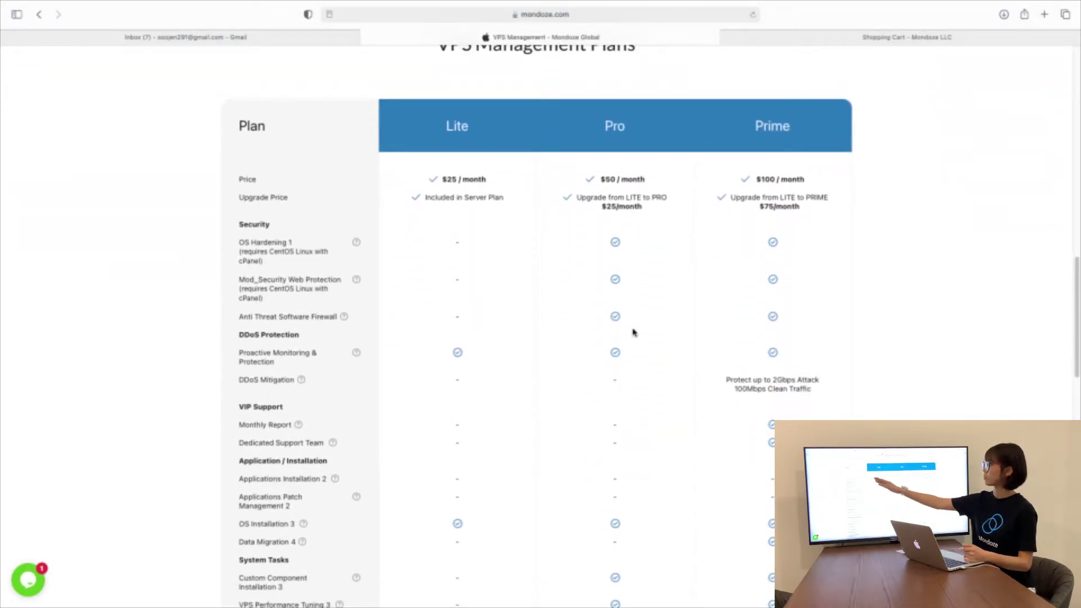
{"action": "scroll", "coordinate": [634, 333], "scroll_direction": "down", "scroll_amount": 3}
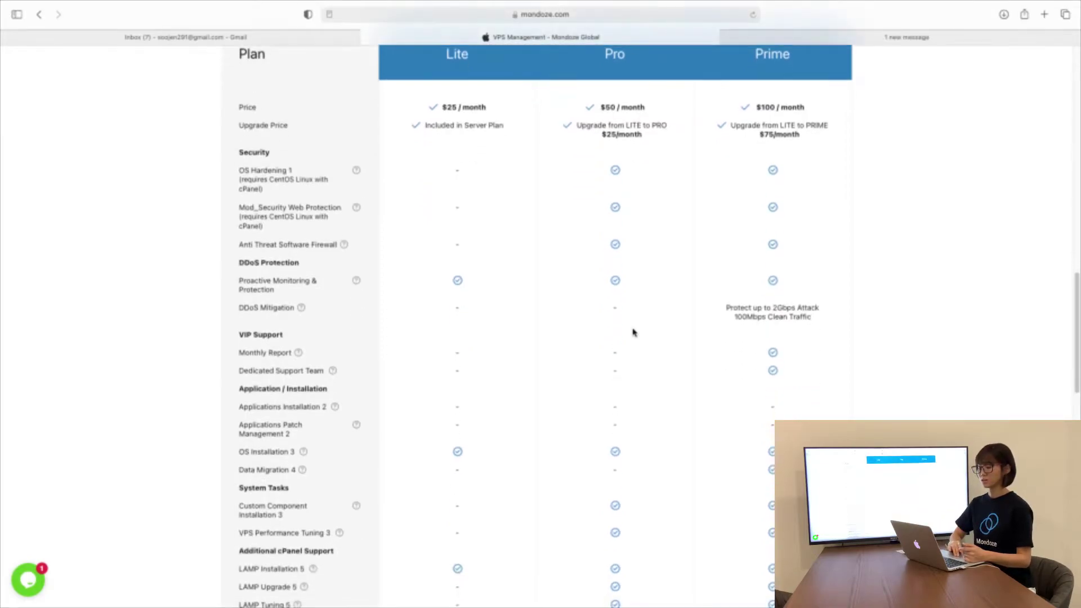
{"action": "scroll", "coordinate": [633, 332], "scroll_direction": "up", "scroll_amount": 2}
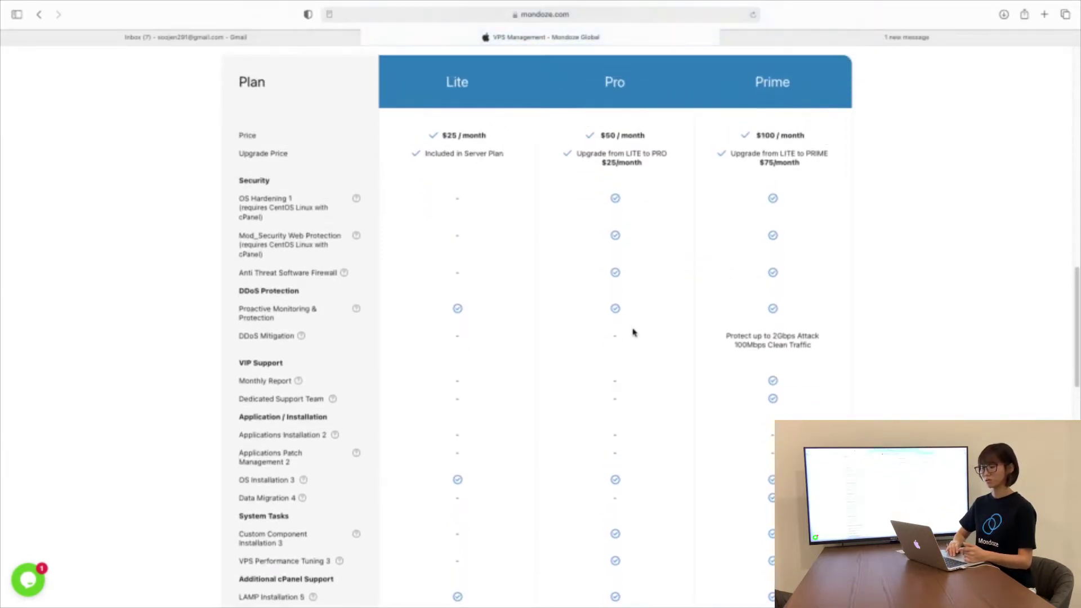
{"action": "scroll", "coordinate": [633, 333], "scroll_direction": "up", "scroll_amount": 4}
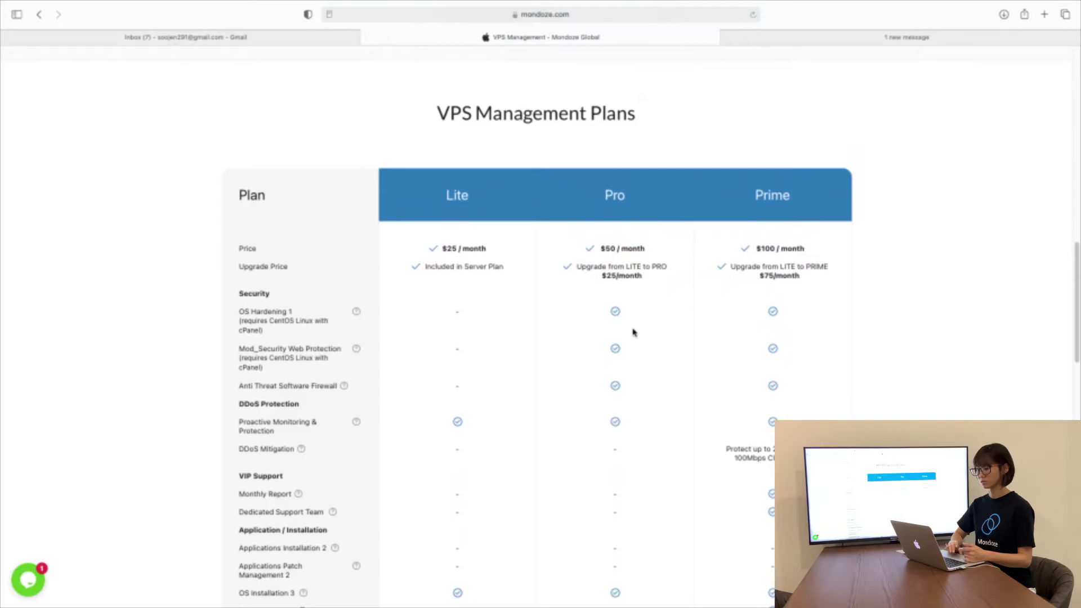
Return to the Linux VPS 2 order and review operating systems, keeping centos-6.5-x86_64
{"action": "left_click", "coordinate": [798, 38]}
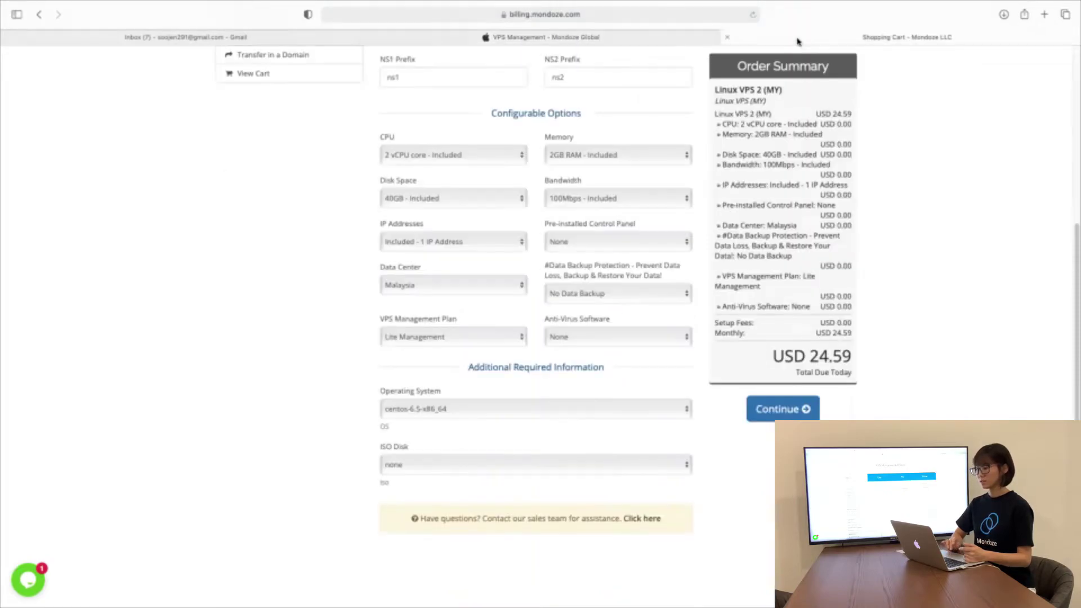
{"action": "scroll", "coordinate": [692, 379], "scroll_direction": "up", "scroll_amount": 2}
{"action": "scroll", "coordinate": [692, 379], "scroll_direction": "down", "scroll_amount": 4}
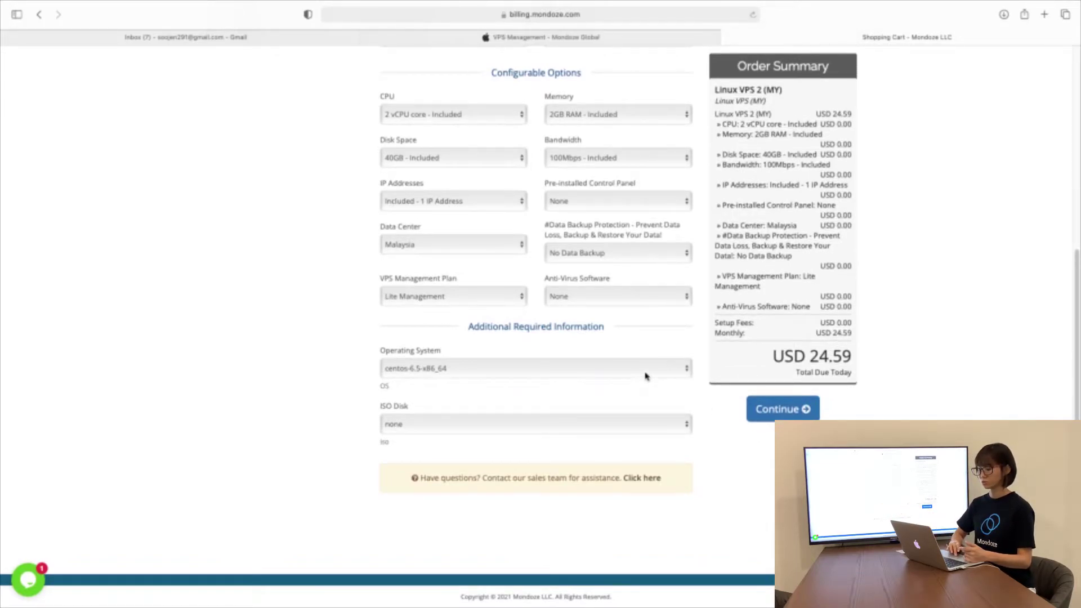
{"action": "left_click", "coordinate": [645, 376]}
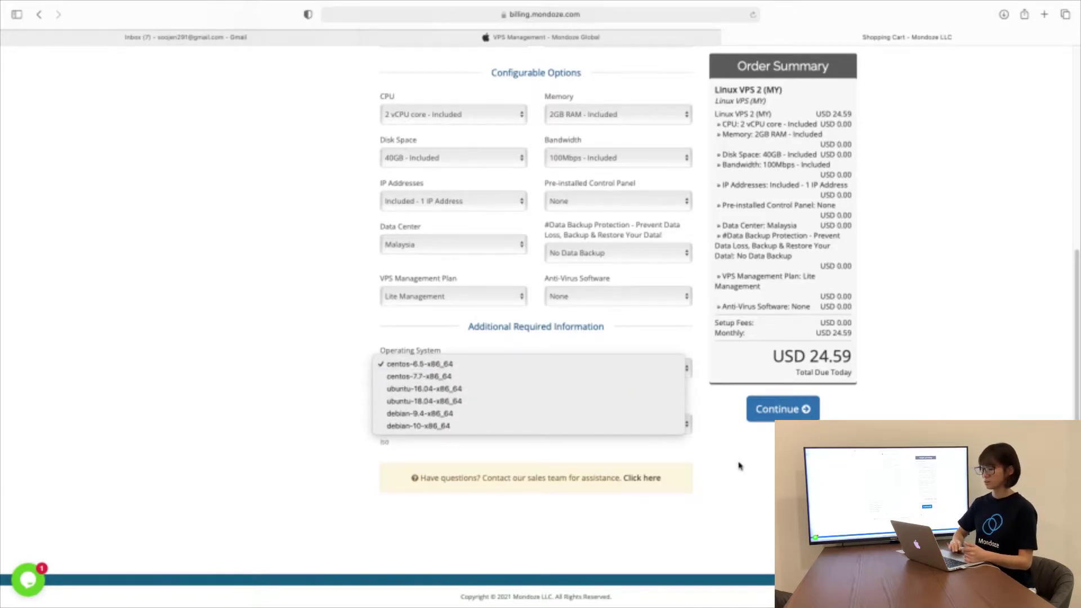
{"action": "left_click", "coordinate": [140, 399]}
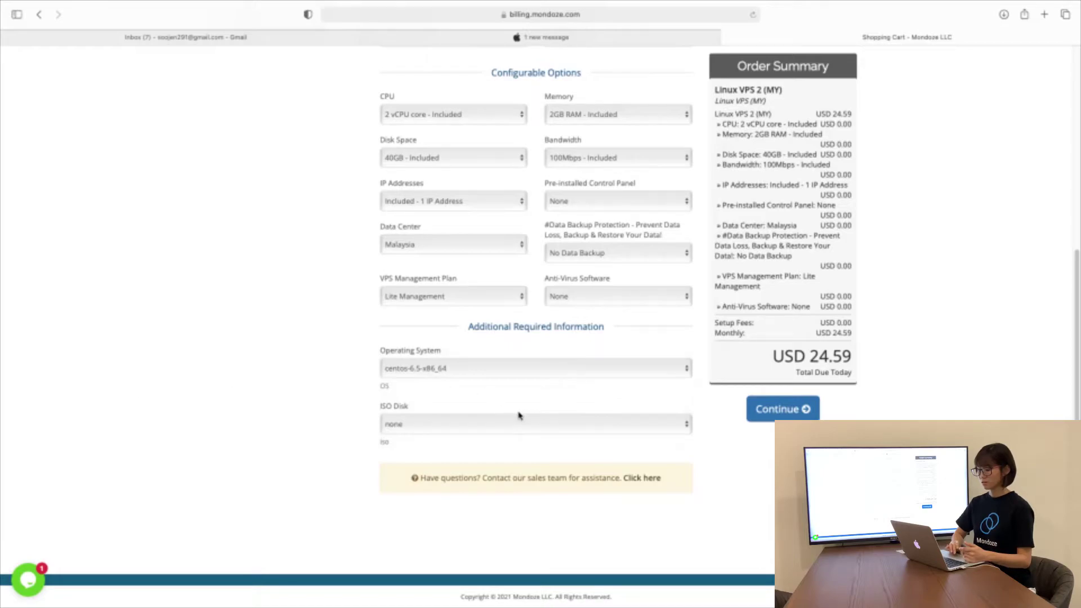
{"action": "scroll", "coordinate": [519, 416], "scroll_direction": "up", "scroll_amount": 5}
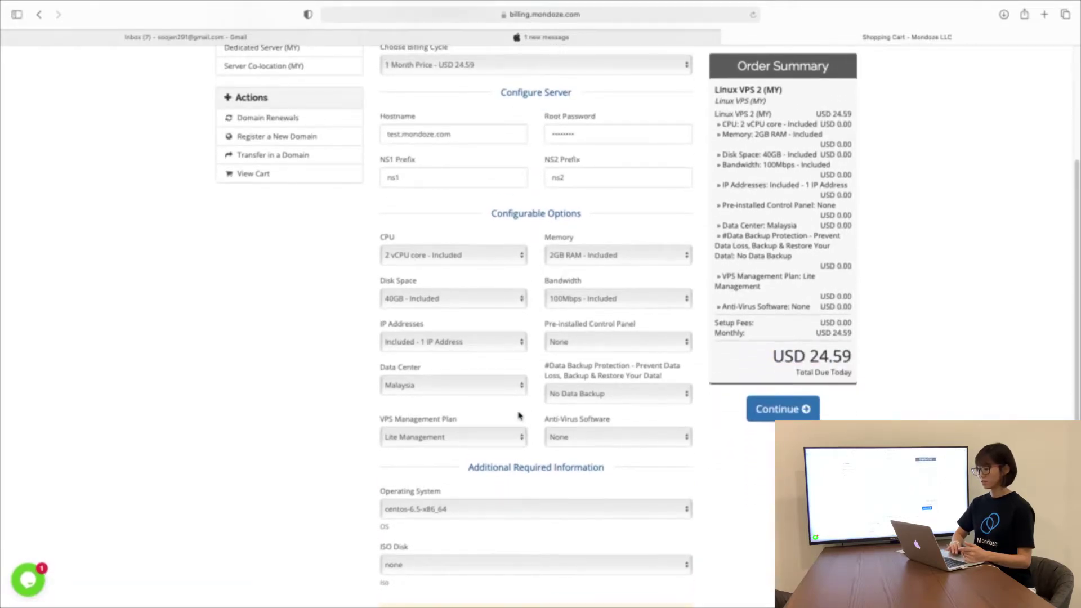
{"action": "scroll", "coordinate": [927, 406], "scroll_direction": "up", "scroll_amount": 2}
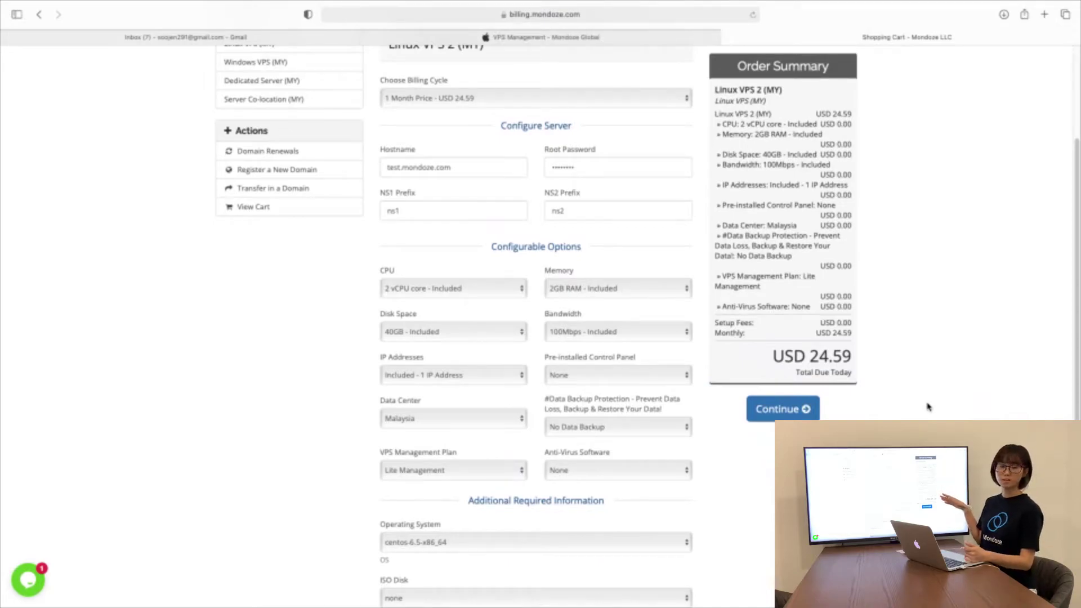
Add the configured server to the cart, decline saving the password, and proceed to checkout
{"action": "left_click", "coordinate": [798, 411]}
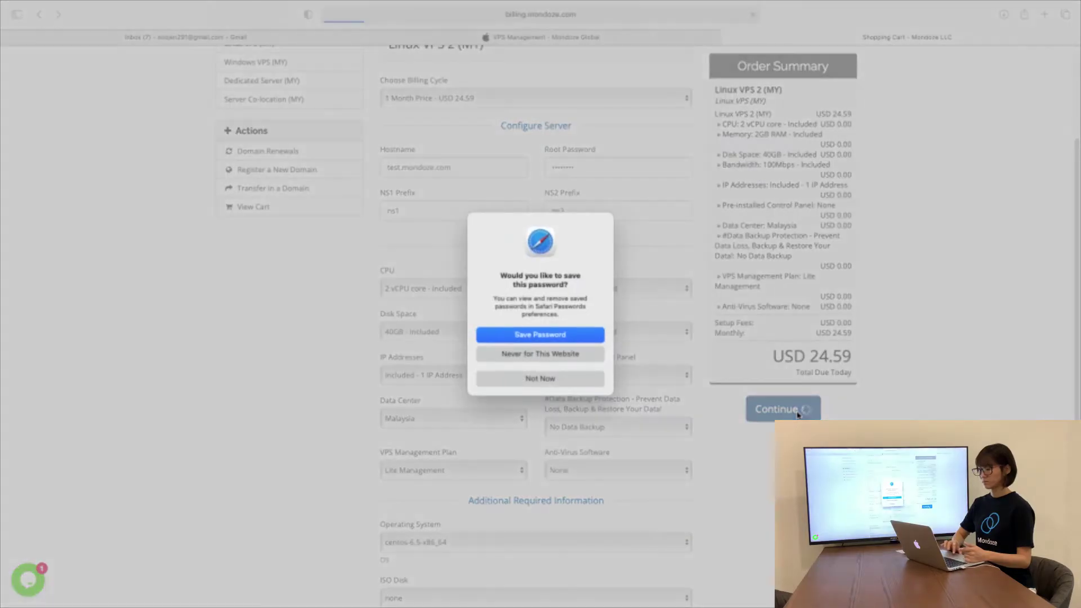
{"action": "left_click", "coordinate": [542, 380]}
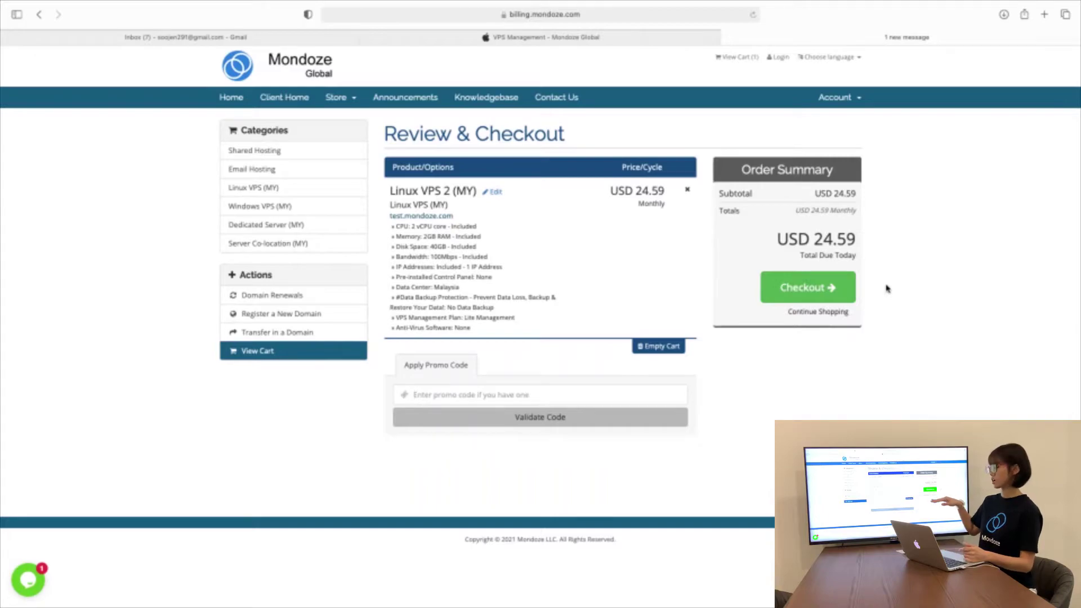
{"action": "left_click", "coordinate": [842, 286]}
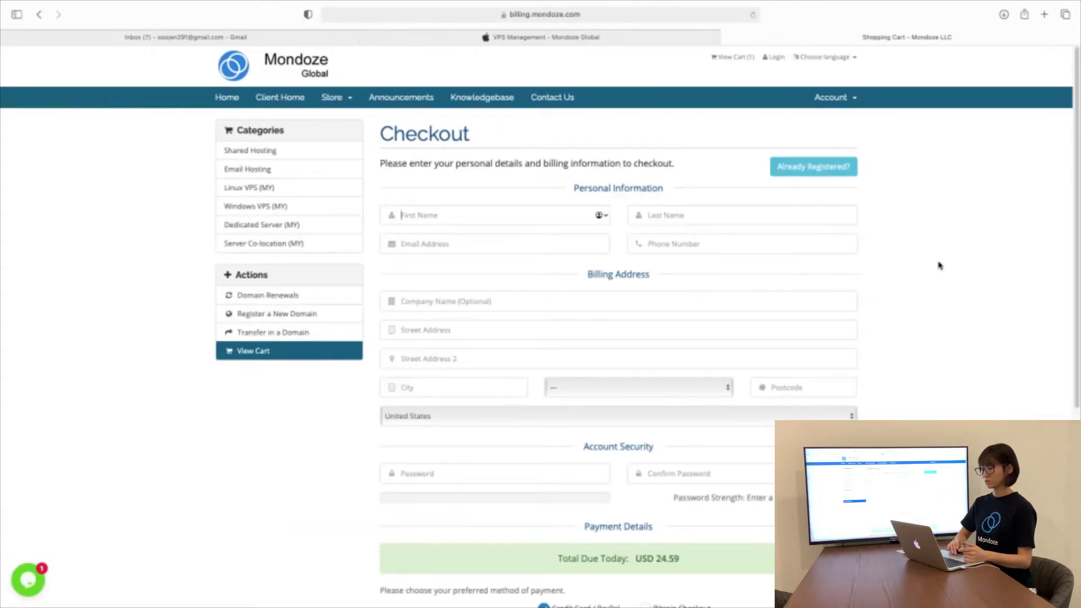
Scroll through the unfilled checkout form with USD 24.59 due today and back to the top
{"action": "scroll", "coordinate": [939, 265], "scroll_direction": "down", "scroll_amount": 3}
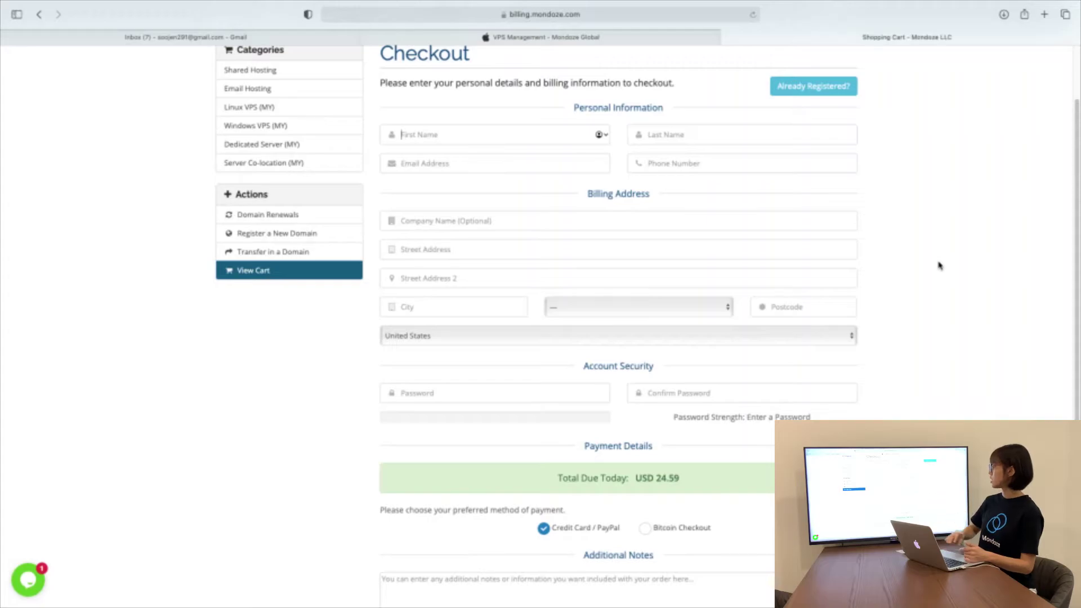
{"action": "scroll", "coordinate": [939, 266], "scroll_direction": "down", "scroll_amount": 2}
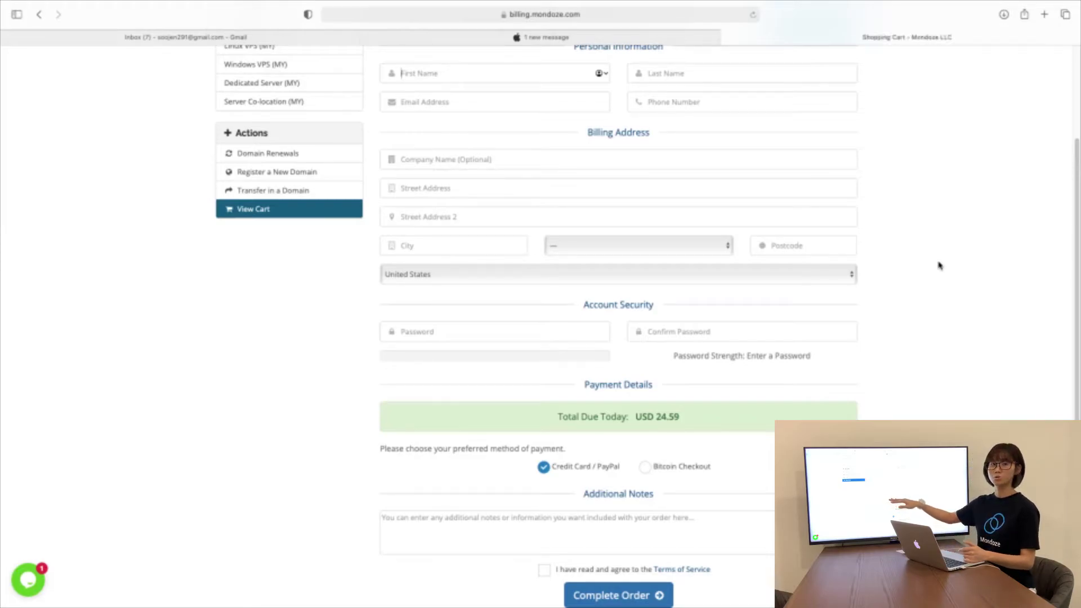
{"action": "scroll", "coordinate": [938, 265], "scroll_direction": "down", "scroll_amount": 2}
{"action": "scroll", "coordinate": [939, 265], "scroll_direction": "up", "scroll_amount": 3}
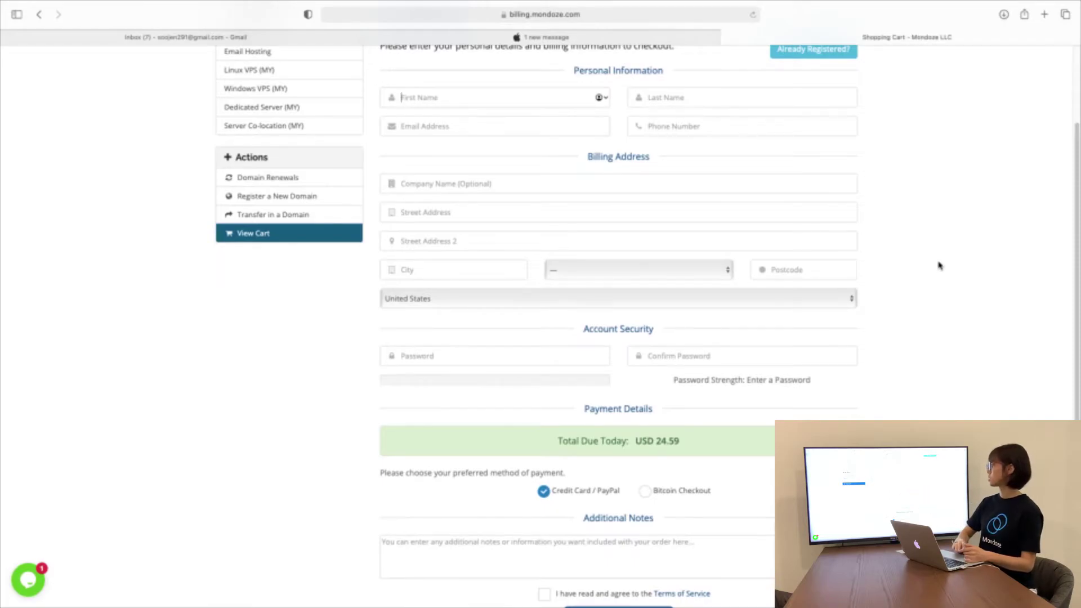
{"action": "scroll", "coordinate": [939, 266], "scroll_direction": "up", "scroll_amount": 1}
{"action": "scroll", "coordinate": [938, 265], "scroll_direction": "down", "scroll_amount": 5}
{"action": "scroll", "coordinate": [939, 265], "scroll_direction": "up", "scroll_amount": 7}
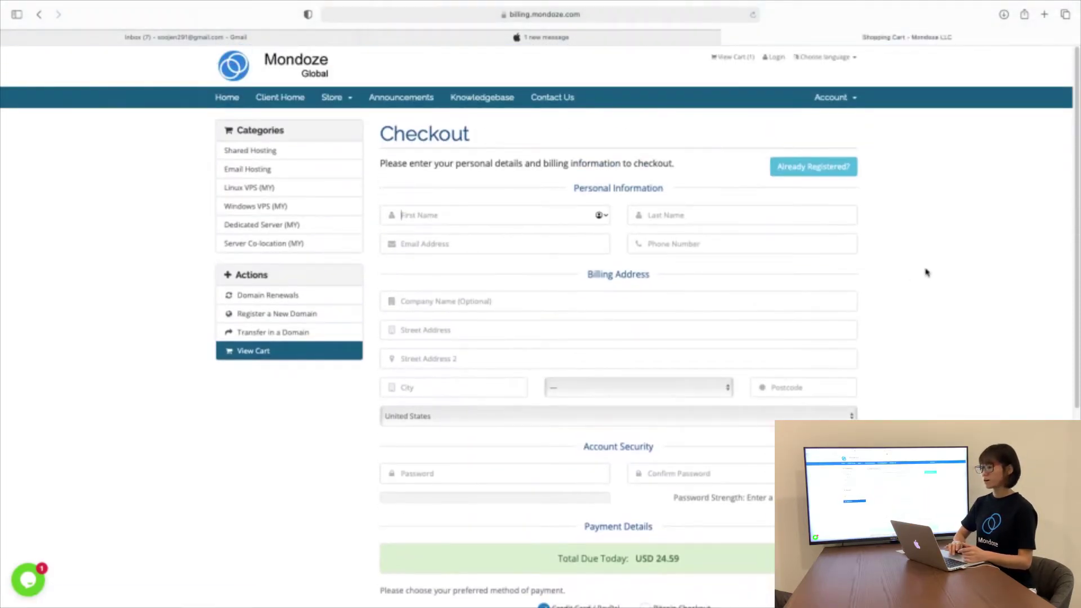
Switch to the existing-customer login and enter the account e-mail and password
{"action": "left_click", "coordinate": [807, 170]}
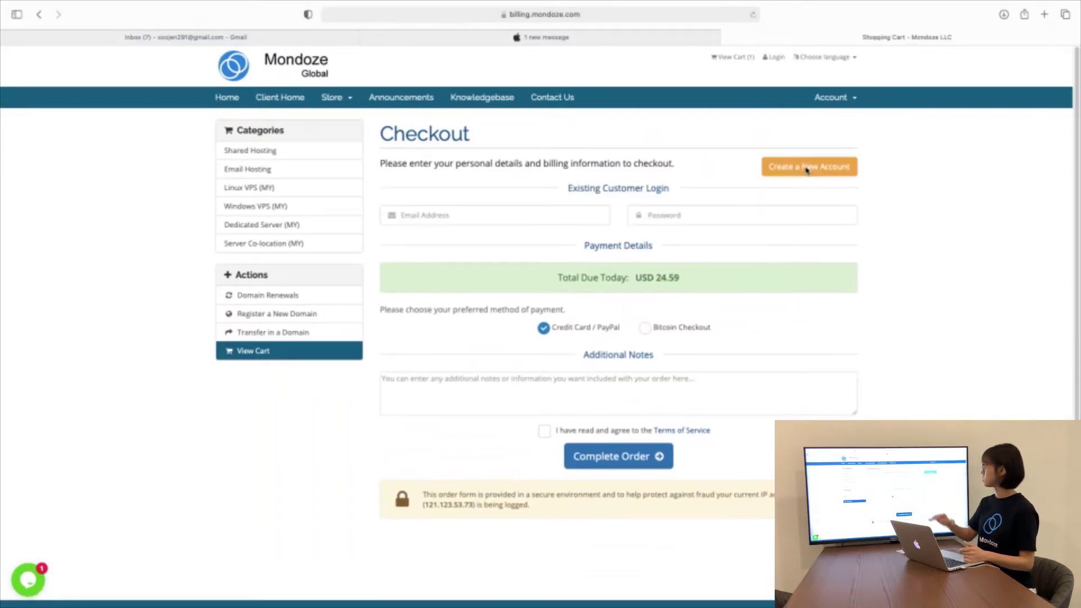
{"action": "left_click", "coordinate": [519, 214]}
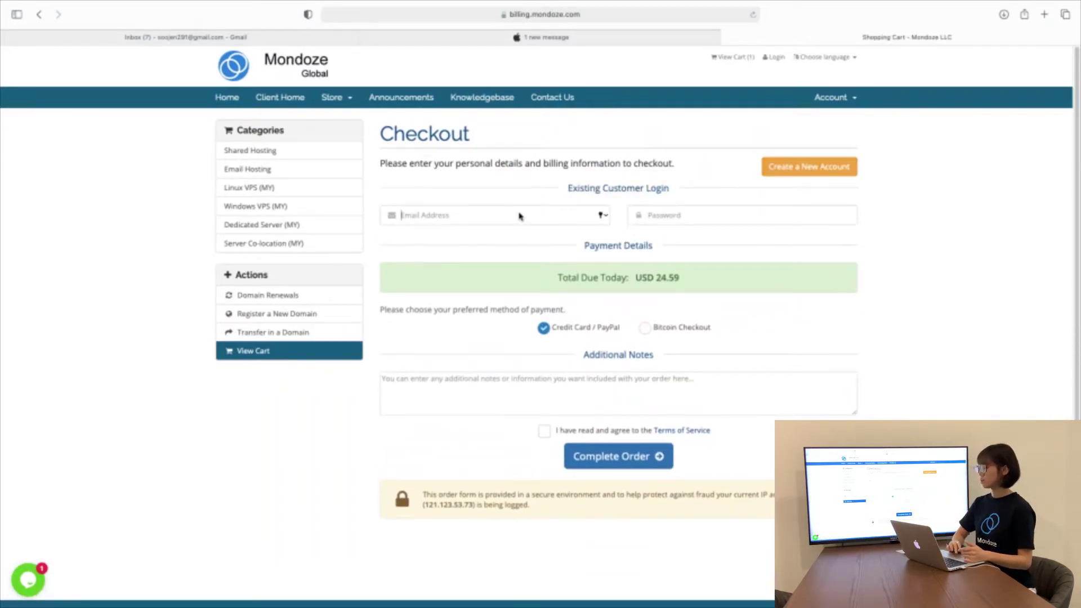
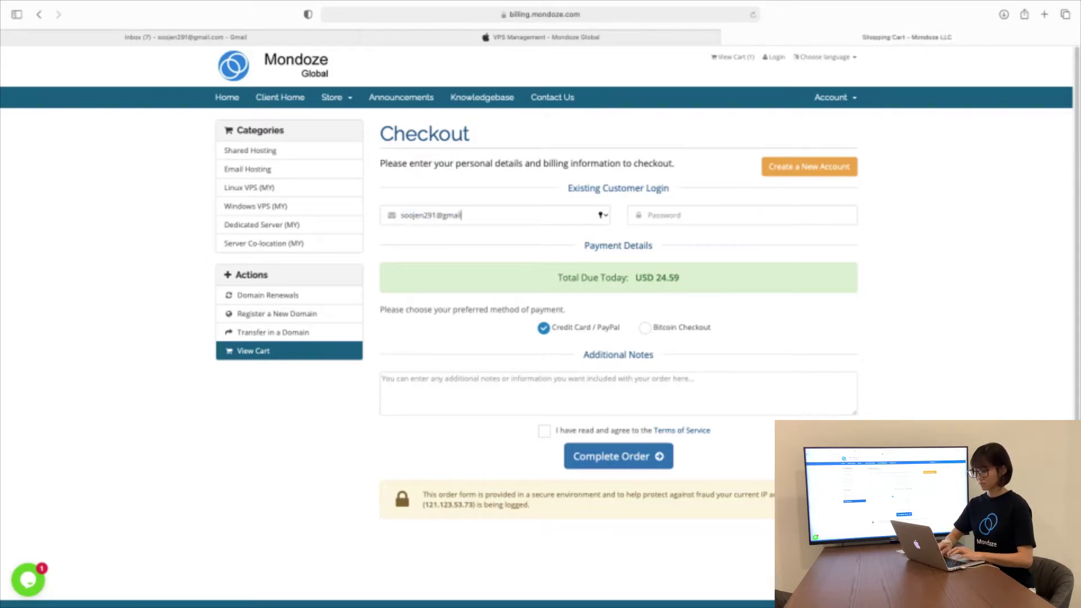
{"action": "key", "text": "Tab"}
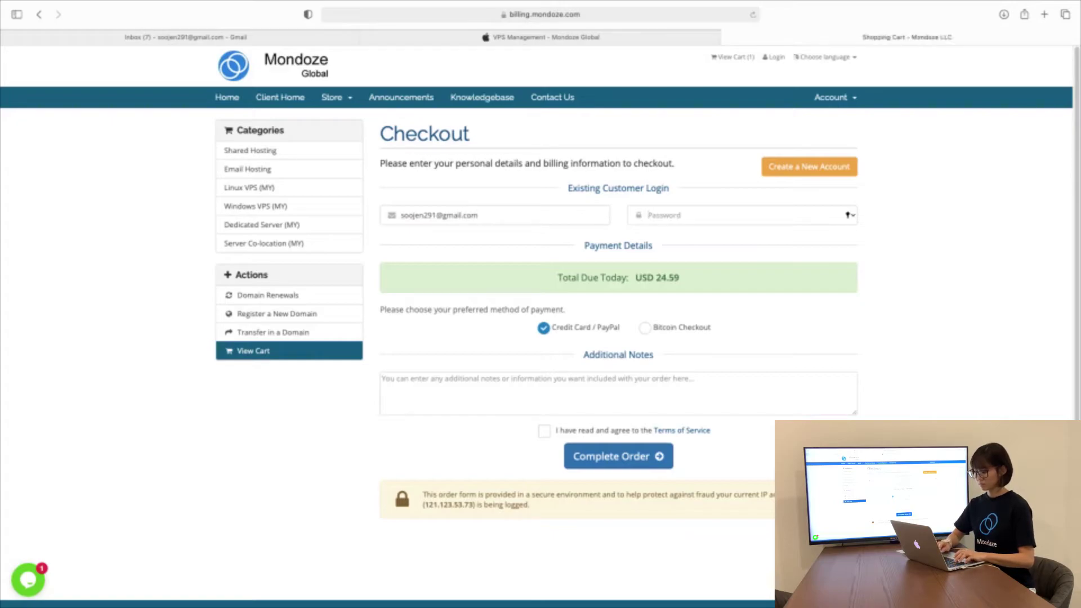
{"action": "type", "text": "•••"}
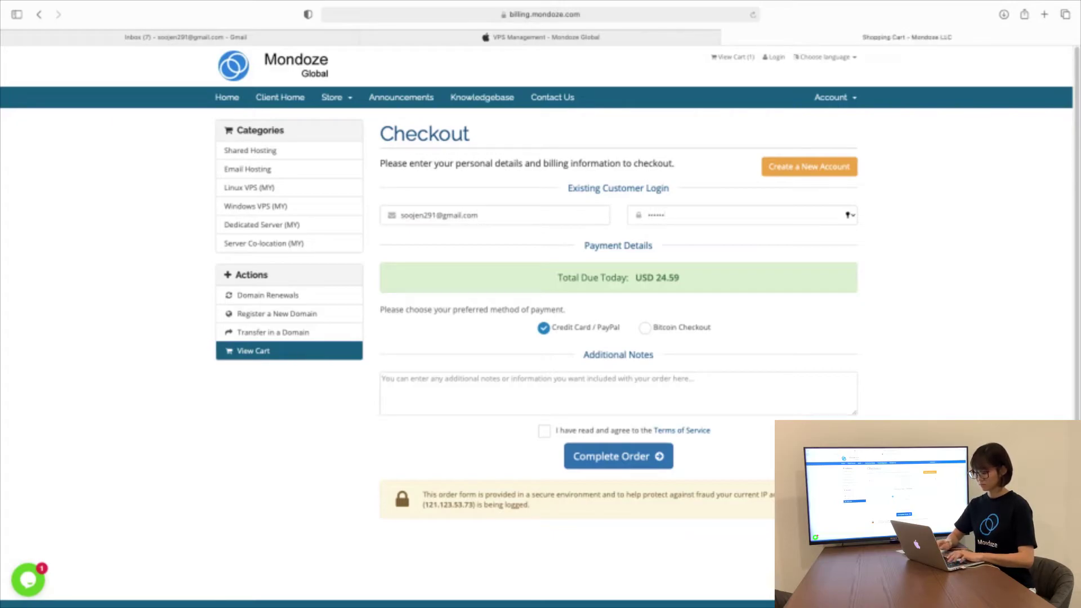
{"action": "type", "text": "•••••••"}
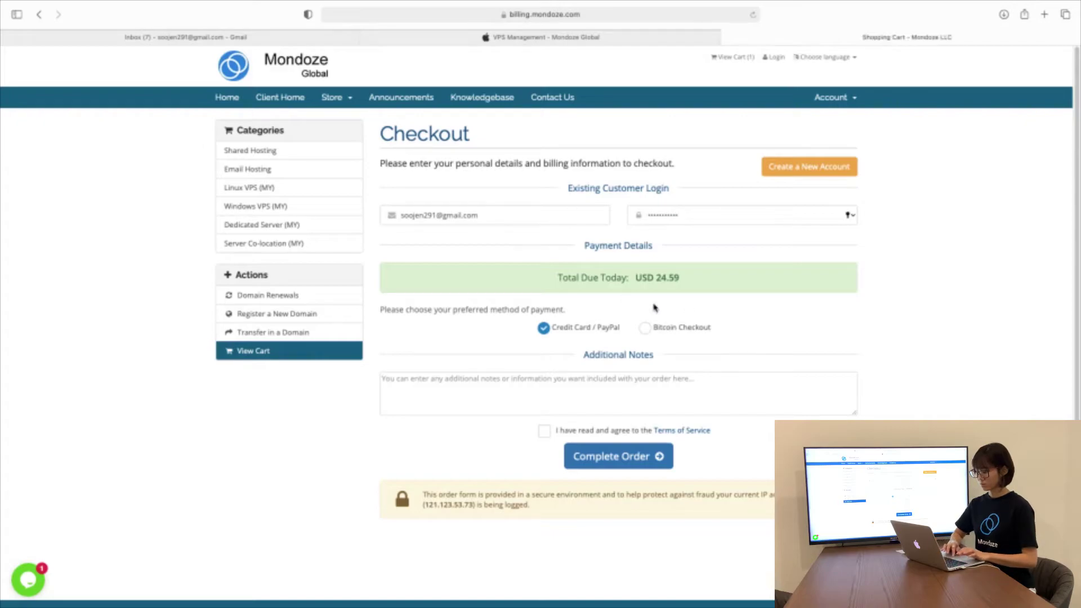
{"action": "scroll", "coordinate": [800, 313], "scroll_direction": "down", "scroll_amount": 1}
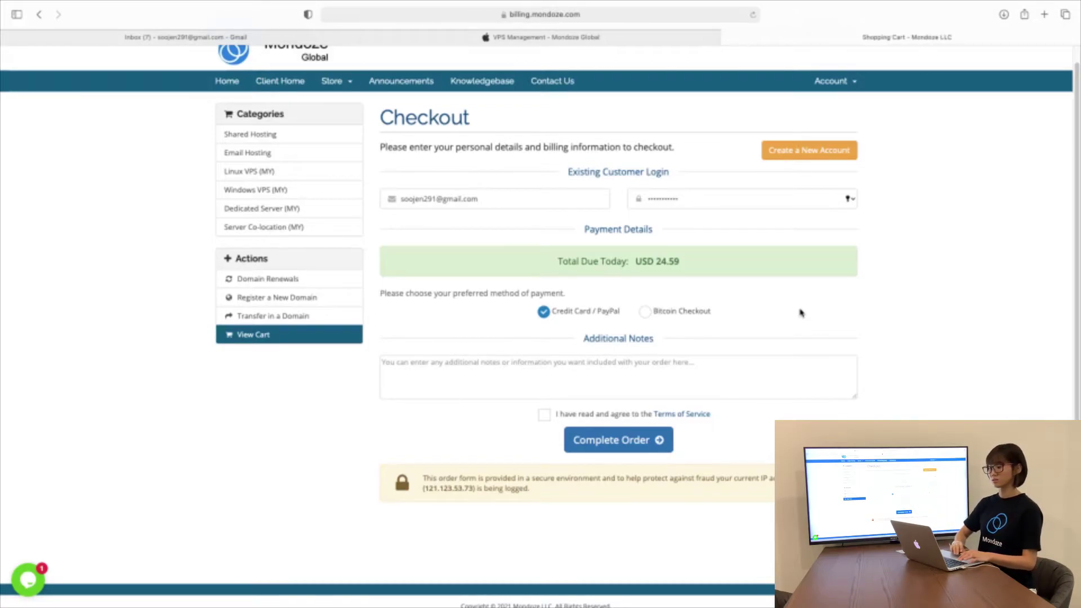
{"action": "scroll", "coordinate": [801, 312], "scroll_direction": "down", "scroll_amount": 1}
{"action": "left_click", "coordinate": [756, 377]}
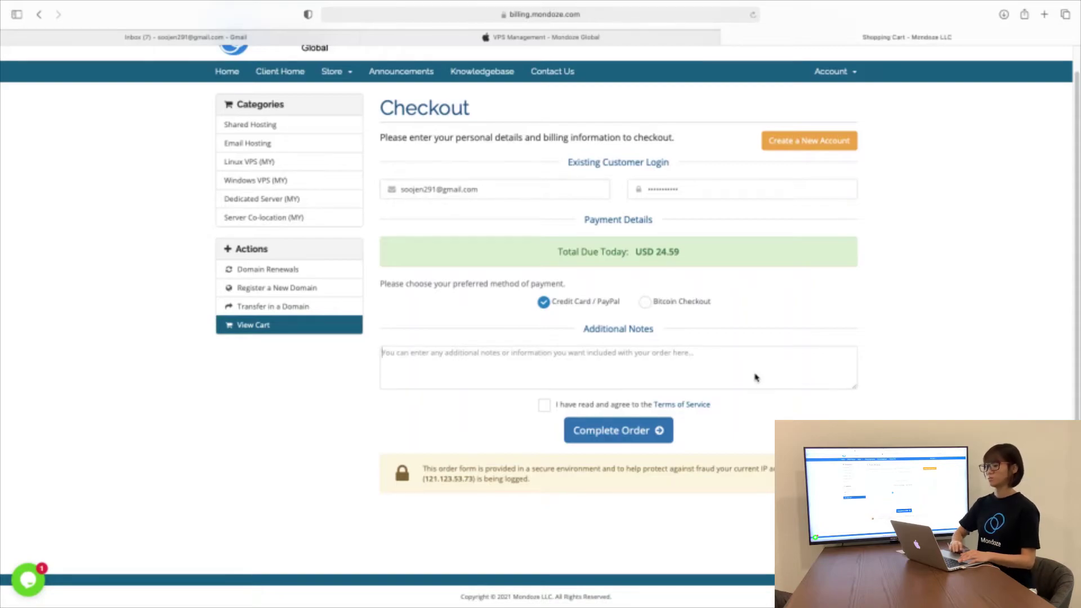
{"action": "scroll", "coordinate": [755, 376], "scroll_direction": "down", "scroll_amount": 1}
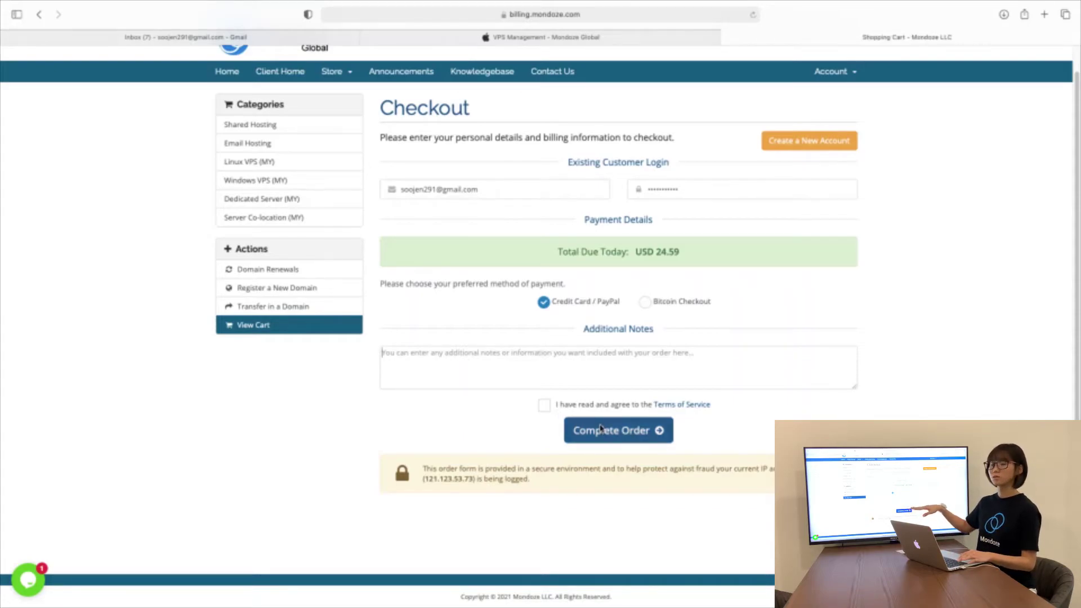
Open the Terms of Service in a new tab and scroll through it
{"action": "left_click", "coordinate": [686, 405]}
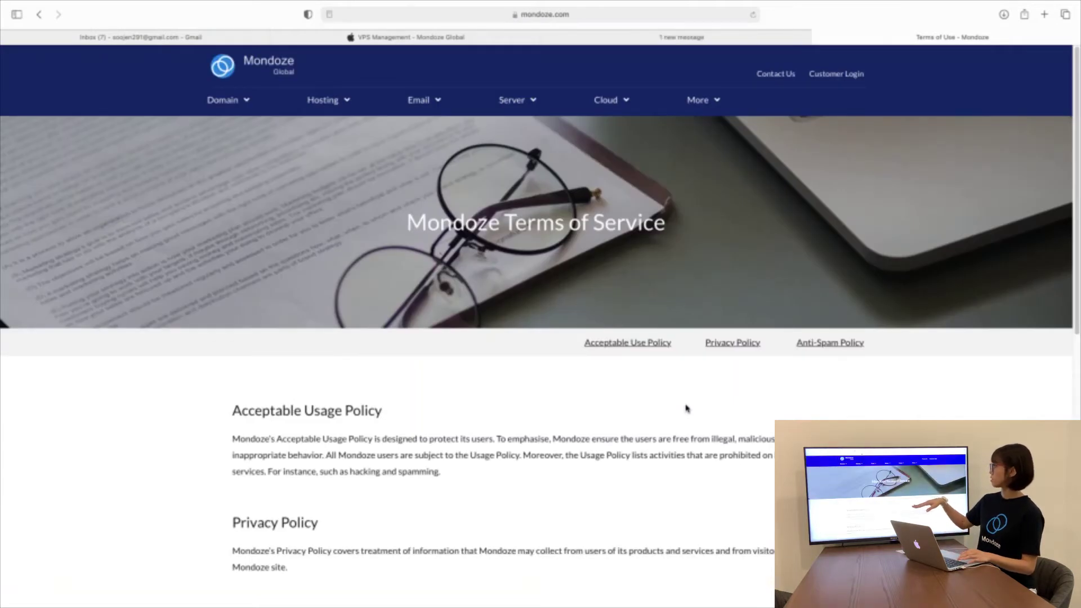
{"action": "scroll", "coordinate": [686, 407], "scroll_direction": "down", "scroll_amount": 5}
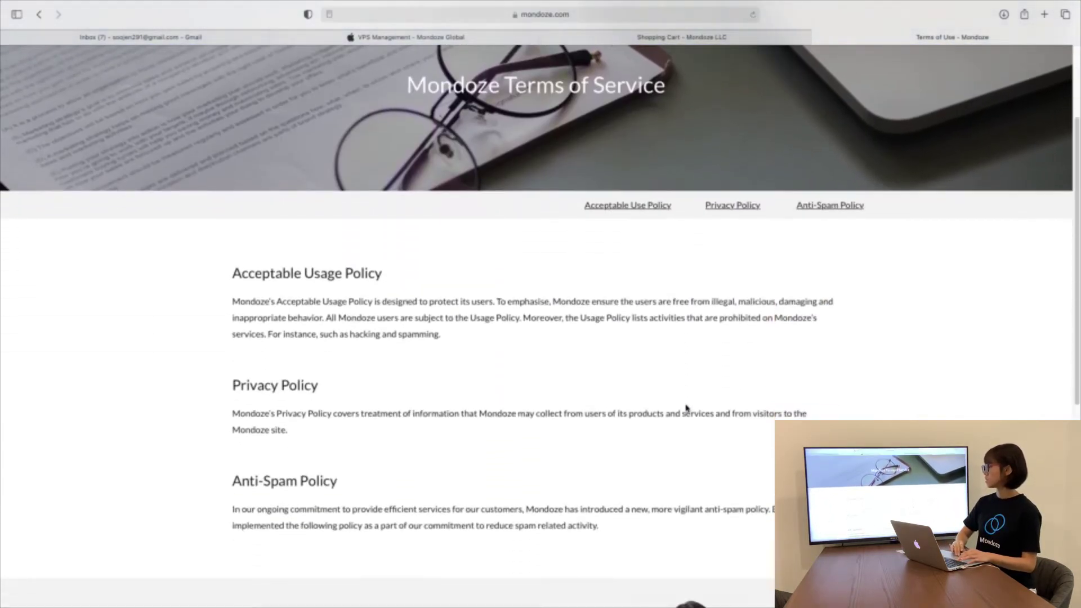
{"action": "scroll", "coordinate": [687, 408], "scroll_direction": "down", "scroll_amount": 6}
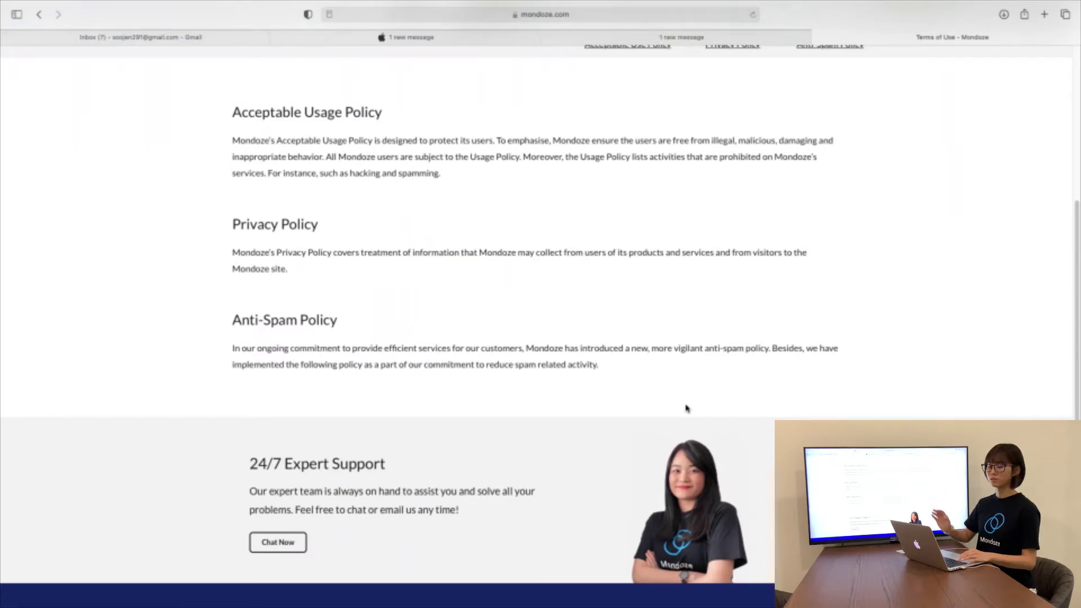
{"action": "scroll", "coordinate": [687, 409], "scroll_direction": "up", "scroll_amount": 12}
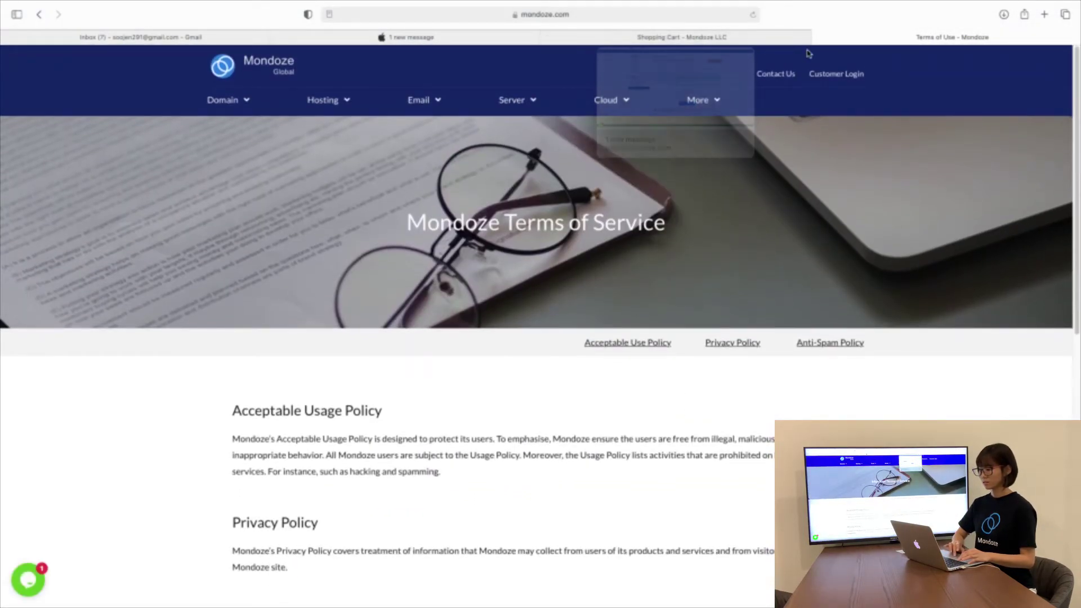
Back in the Shopping Cart, agree to the Terms, complete the order, and decline saving the password
{"action": "left_click", "coordinate": [676, 37]}
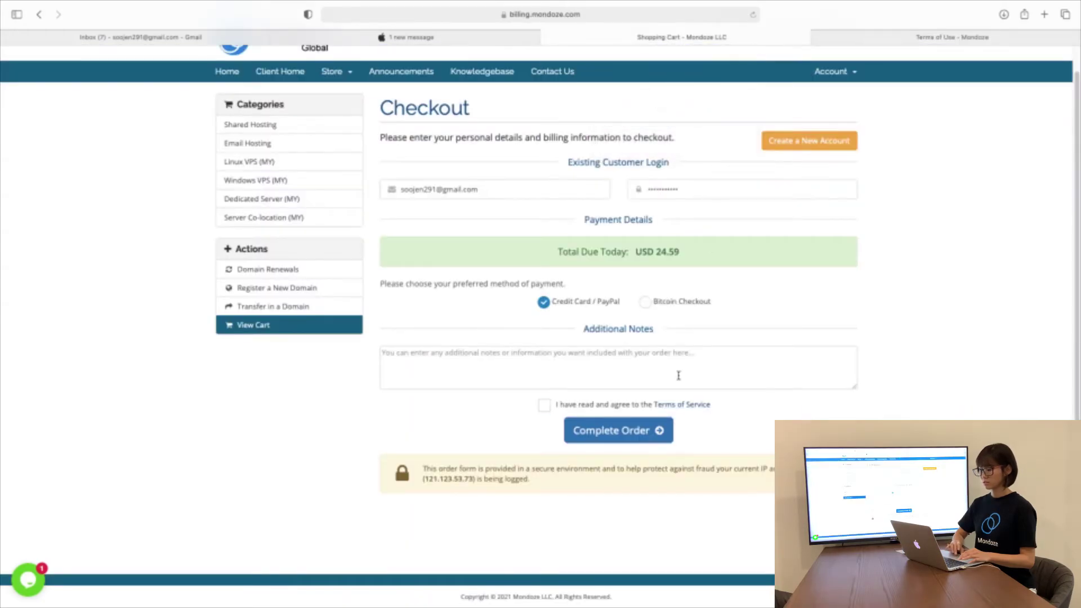
{"action": "left_click", "coordinate": [544, 406]}
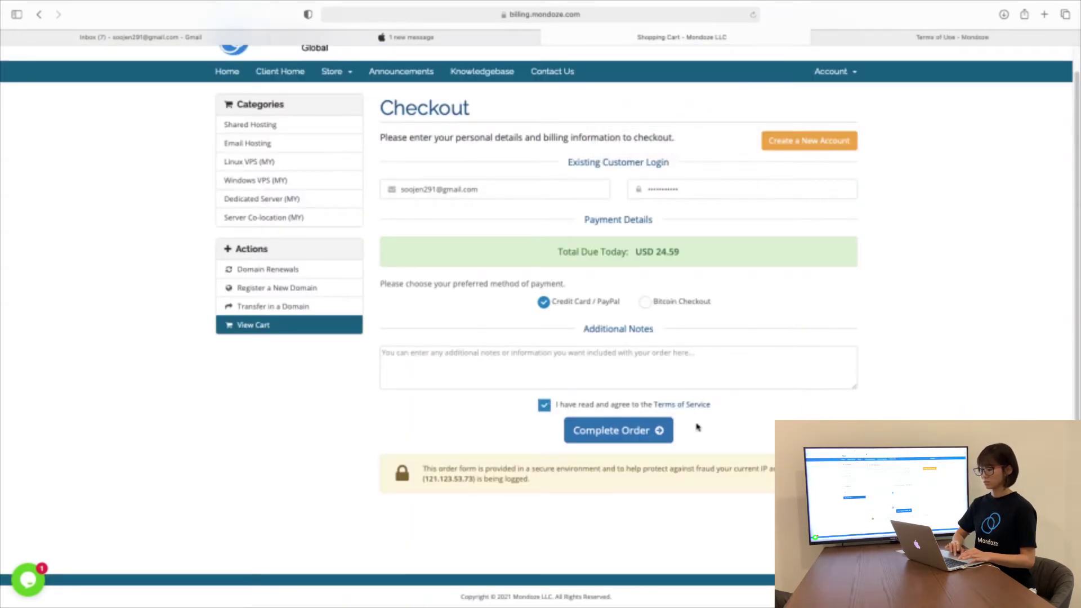
{"action": "left_click", "coordinate": [646, 436]}
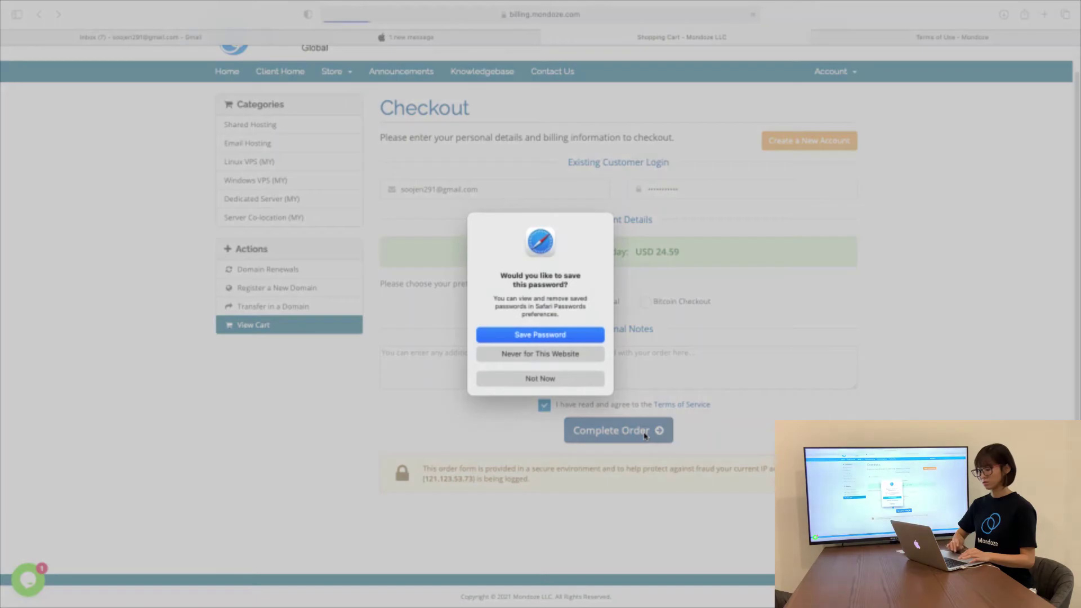
{"action": "left_click", "coordinate": [574, 381]}
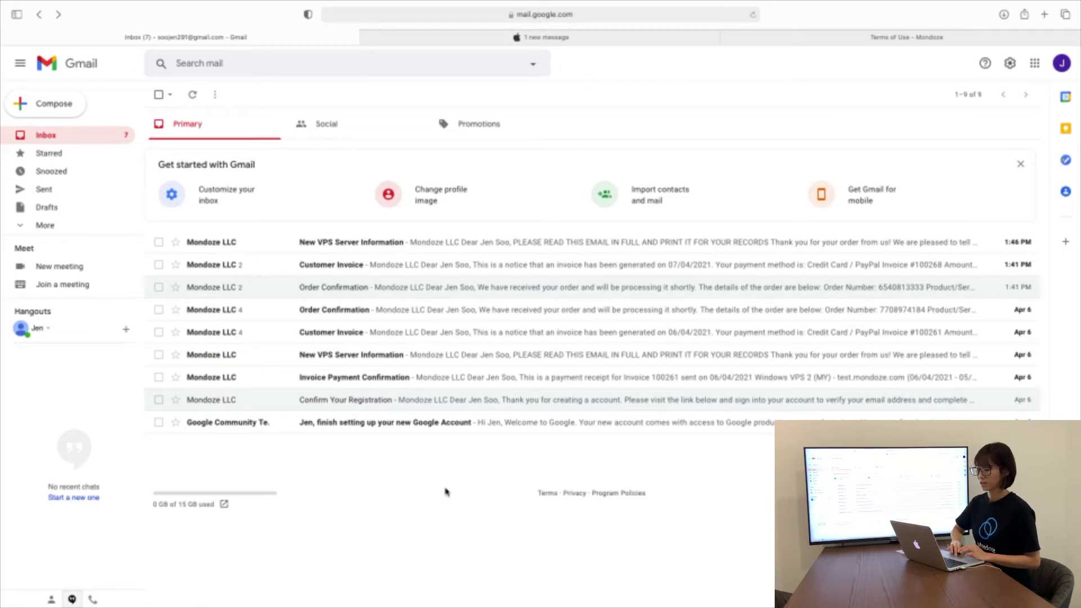
Follow the verification link in the Confirm Your Registration email
{"action": "left_click", "coordinate": [375, 401]}
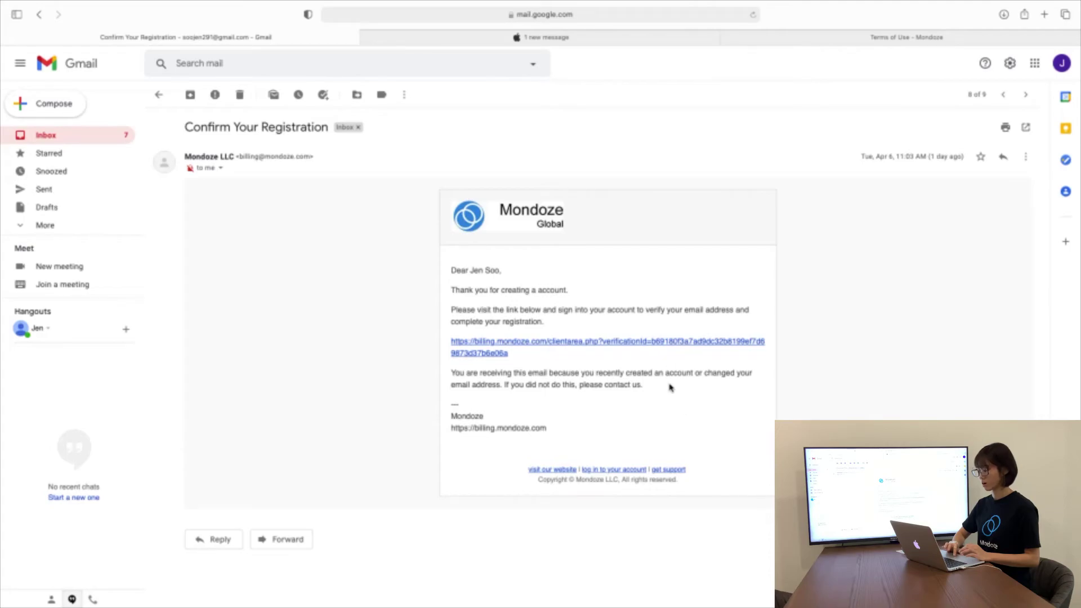
{"action": "left_click", "coordinate": [670, 344]}
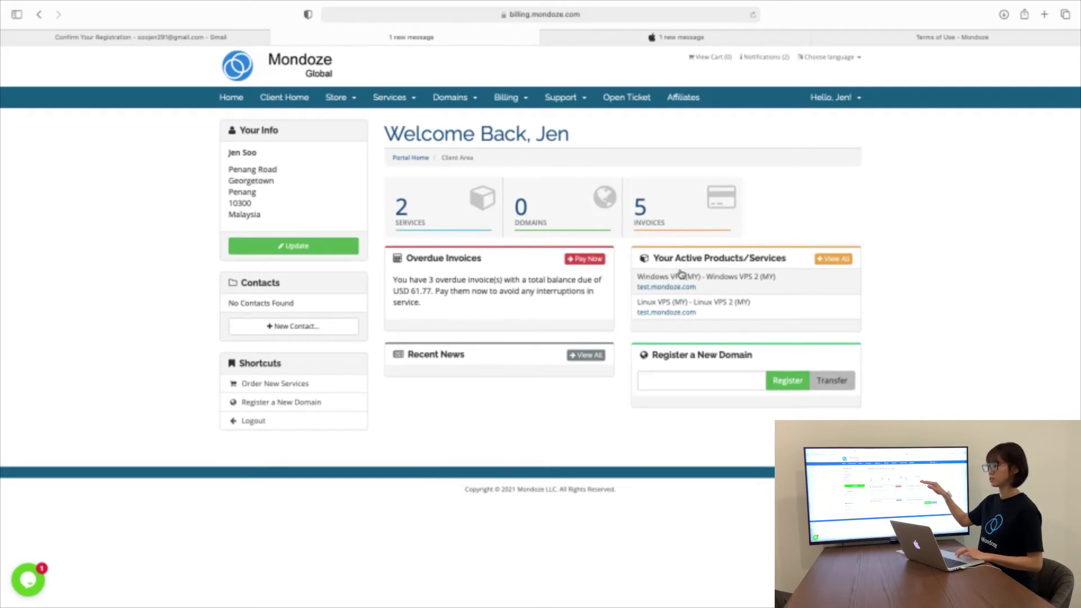
View the account's invoices and look through invoice #100261
{"action": "left_click", "coordinate": [658, 210]}
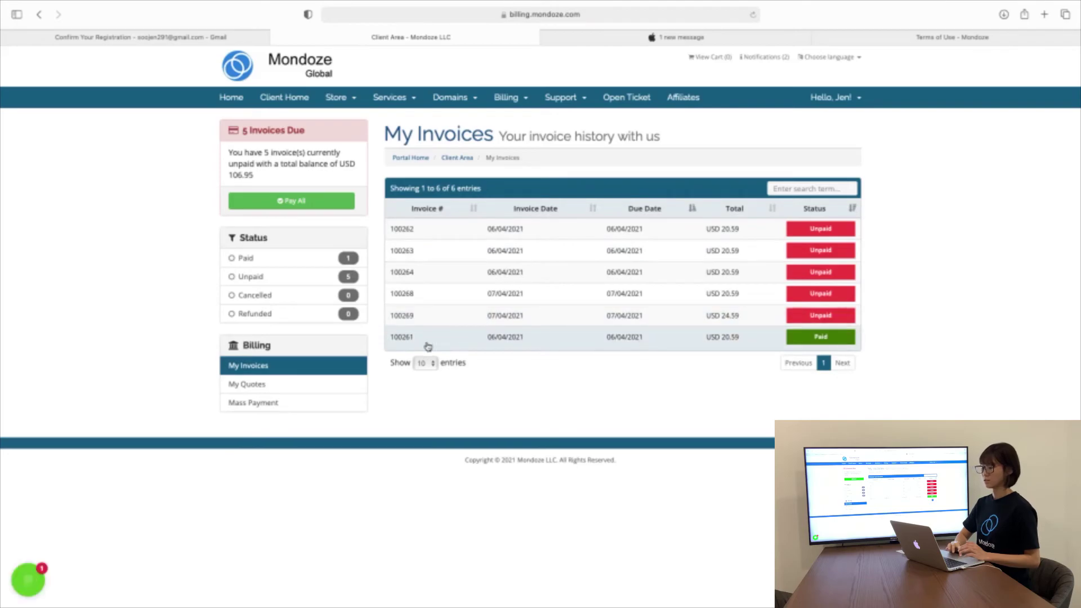
{"action": "left_click", "coordinate": [397, 342]}
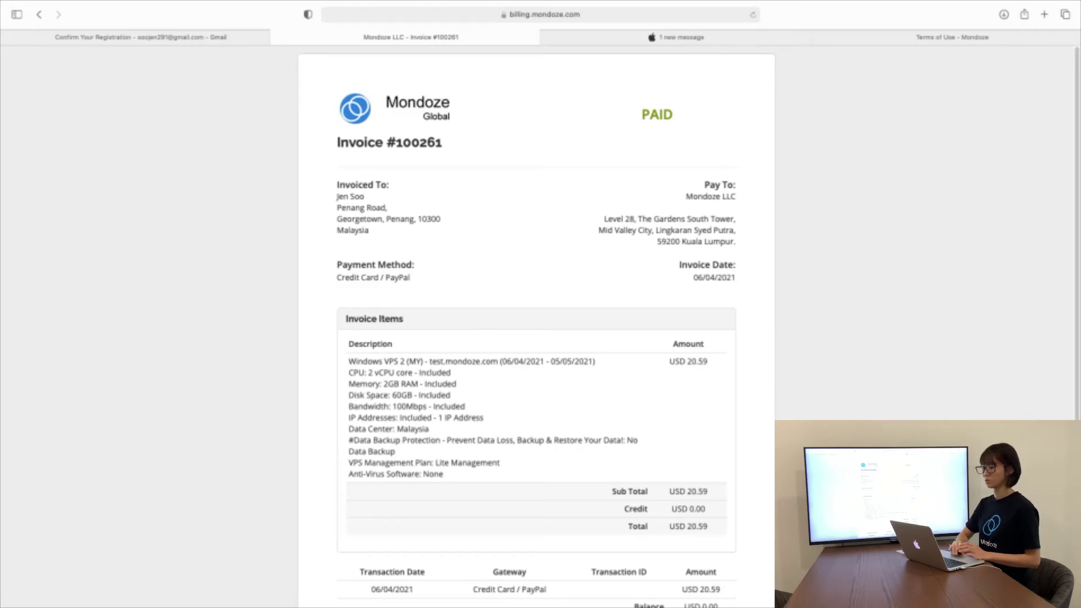
{"action": "scroll", "coordinate": [536, 326], "scroll_direction": "down", "scroll_amount": 3}
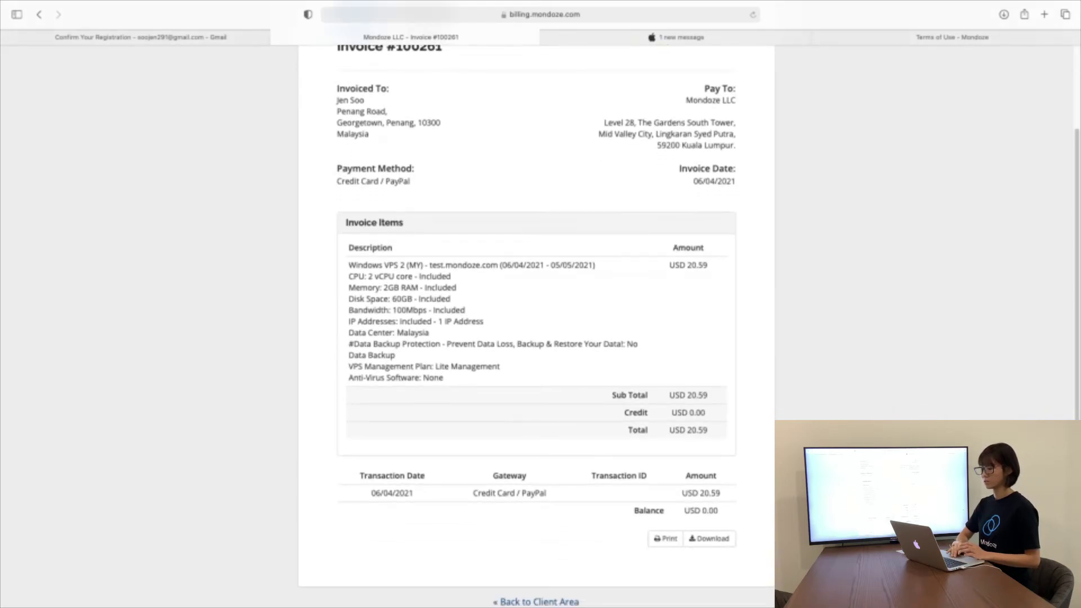
{"action": "scroll", "coordinate": [536, 326], "scroll_direction": "up", "scroll_amount": 4}
{"action": "mouse_move", "coordinate": [15, 2]}
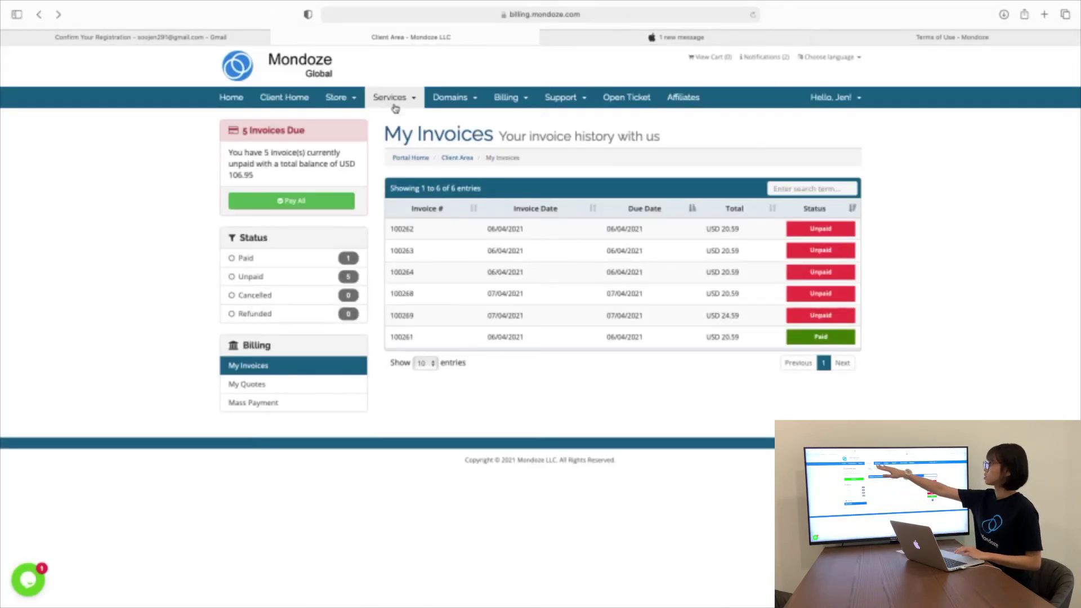
Go to Services > My Services and review the Linux VPS 2 (MY) management panel and bandwidth statistics
{"action": "left_click", "coordinate": [394, 106]}
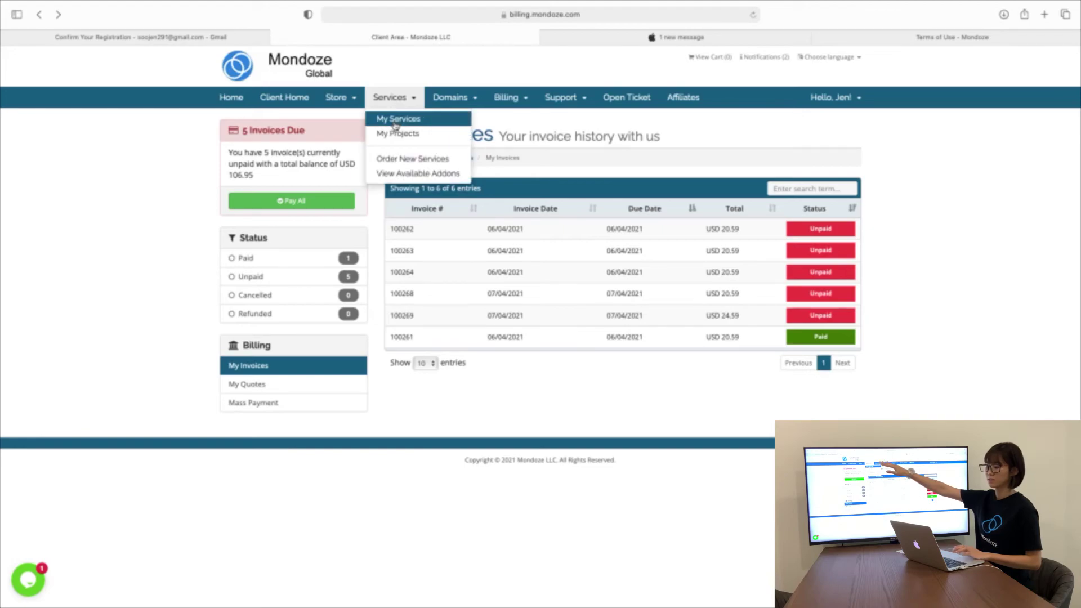
{"action": "left_click", "coordinate": [394, 119]}
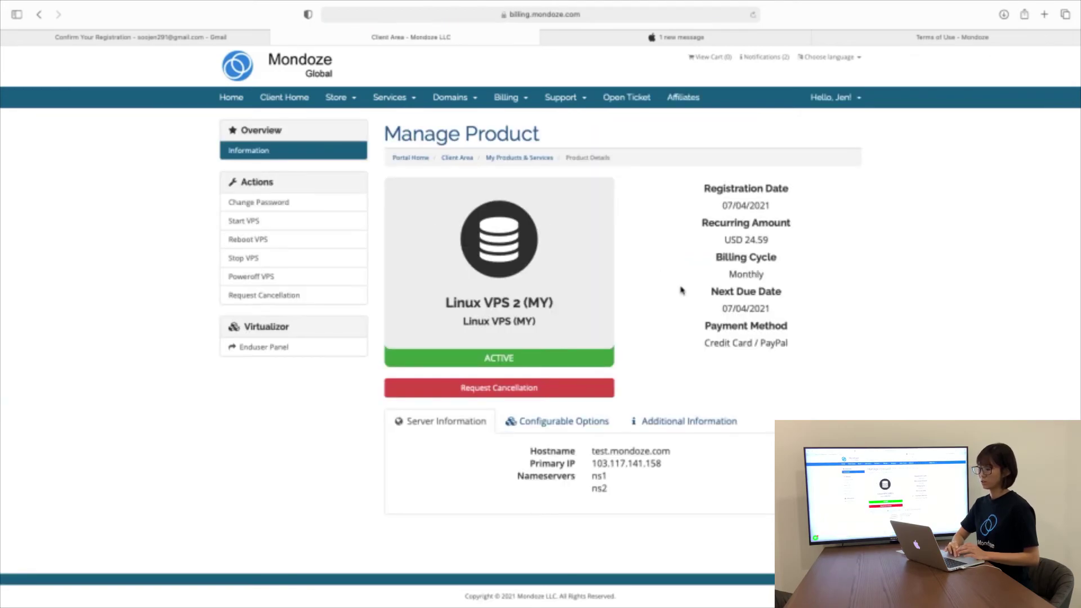
{"action": "scroll", "coordinate": [681, 328], "scroll_direction": "down", "scroll_amount": 2}
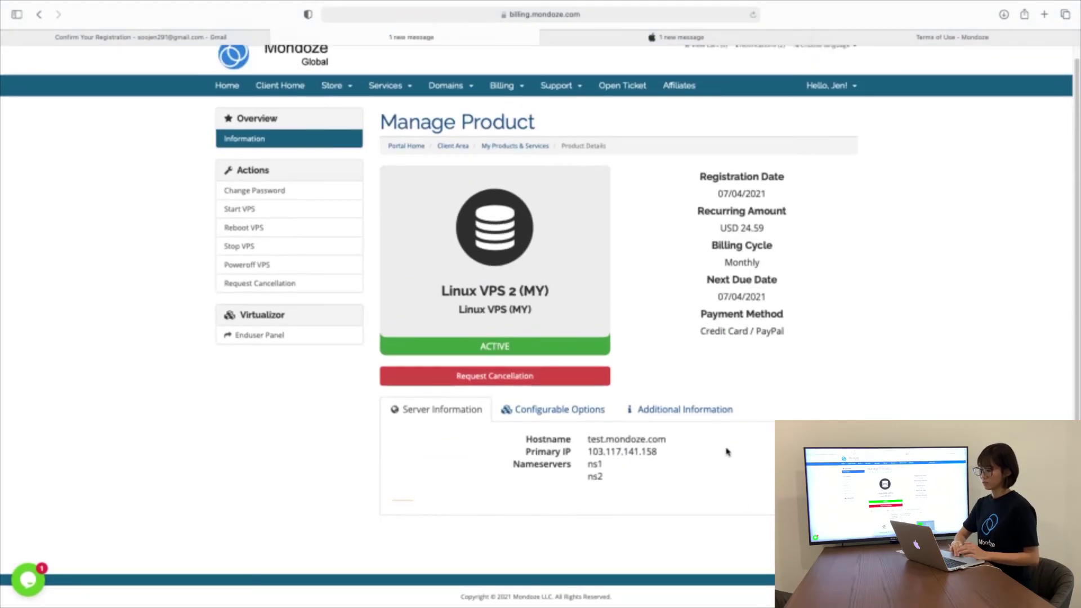
{"action": "scroll", "coordinate": [729, 450], "scroll_direction": "down", "scroll_amount": 3}
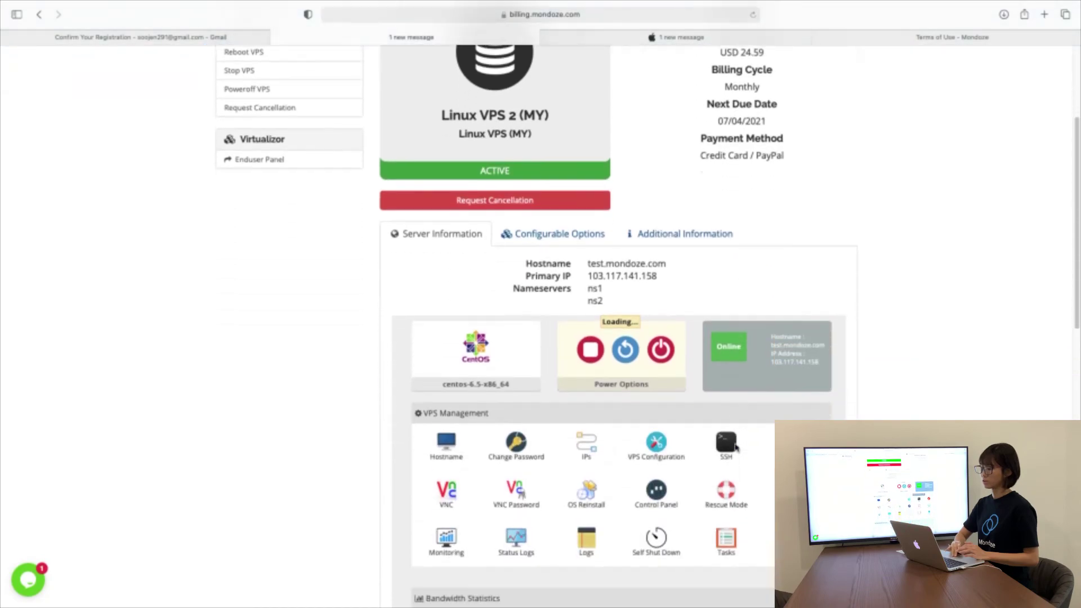
{"action": "scroll", "coordinate": [736, 446], "scroll_direction": "down", "scroll_amount": 3}
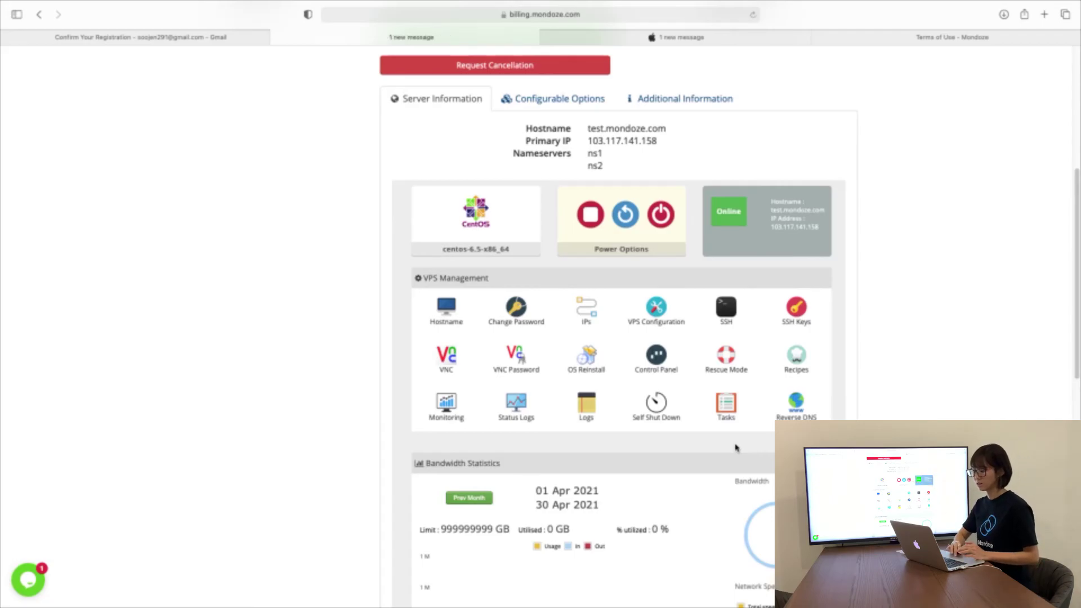
{"action": "scroll", "coordinate": [619, 338], "scroll_direction": "down", "scroll_amount": 3}
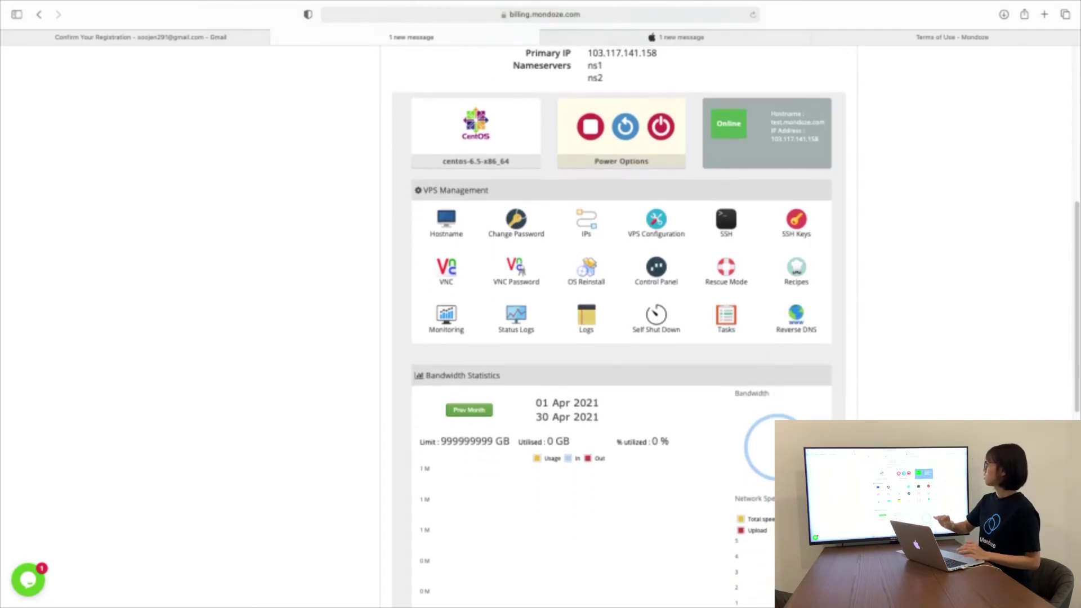
{"action": "scroll", "coordinate": [619, 337], "scroll_direction": "up", "scroll_amount": 2}
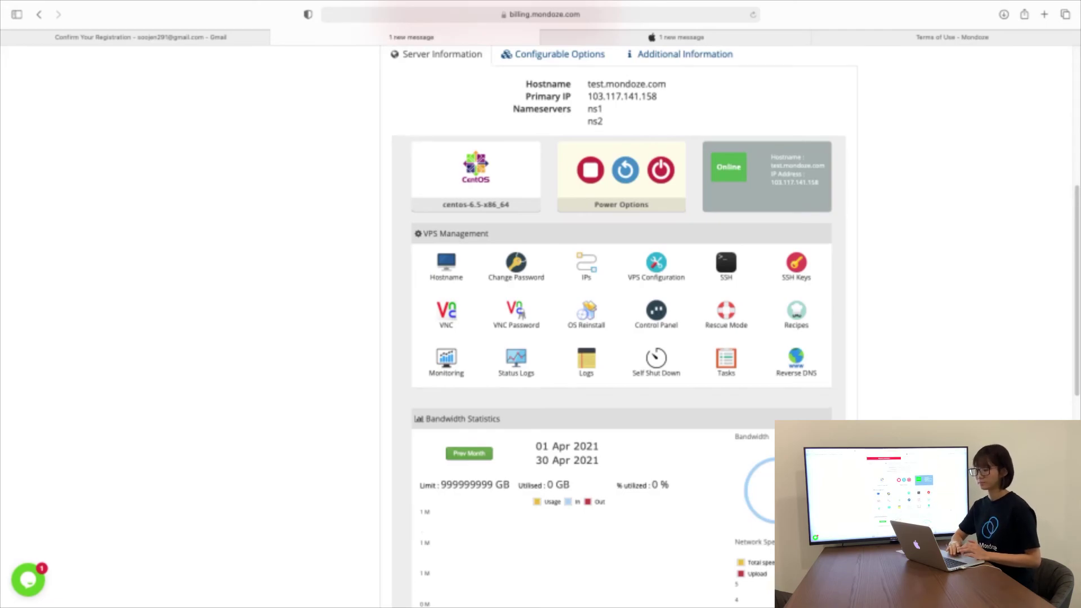
{"action": "scroll", "coordinate": [619, 338], "scroll_direction": "up", "scroll_amount": 1}
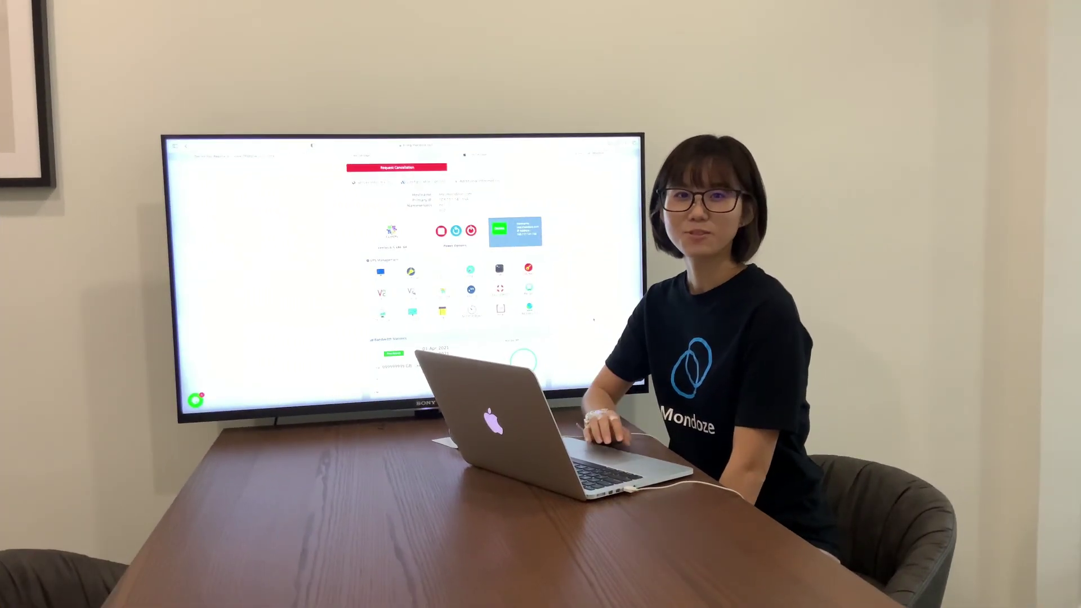